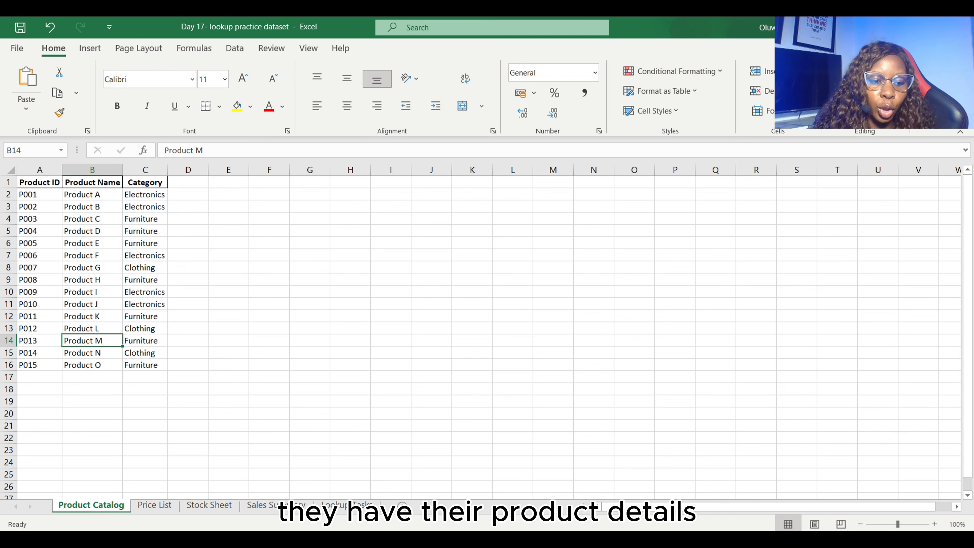
- Examine the Price List, Stock Sheet and Sales Summary data, and compare product IDs and names between Product Catalog and Price List
{"action": "left_click", "coordinate": [154, 505]}
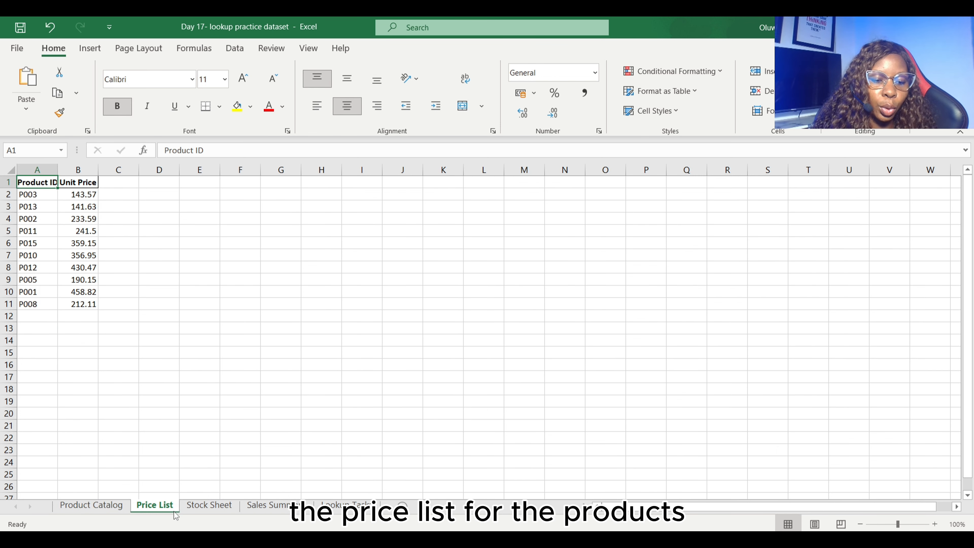
{"action": "left_click", "coordinate": [209, 505]}
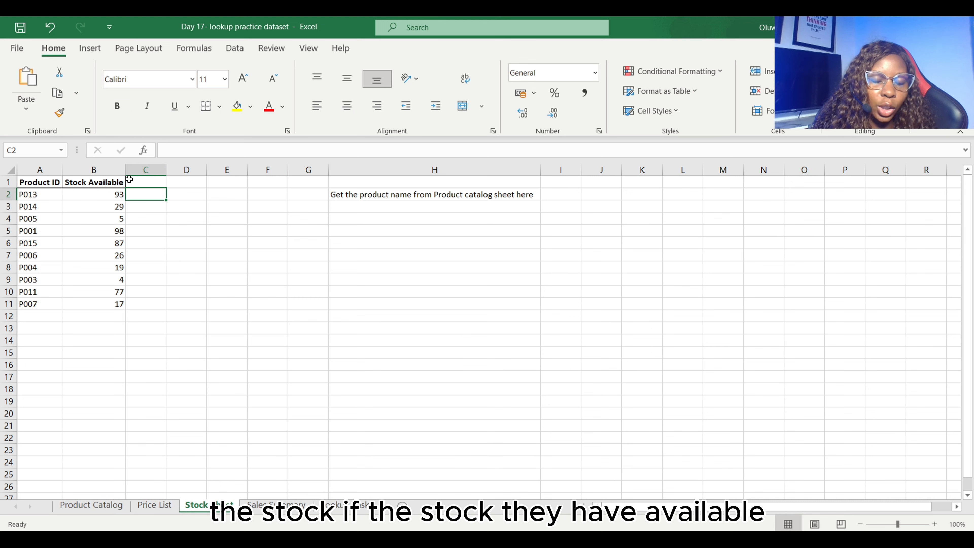
{"action": "left_click", "coordinate": [277, 505]}
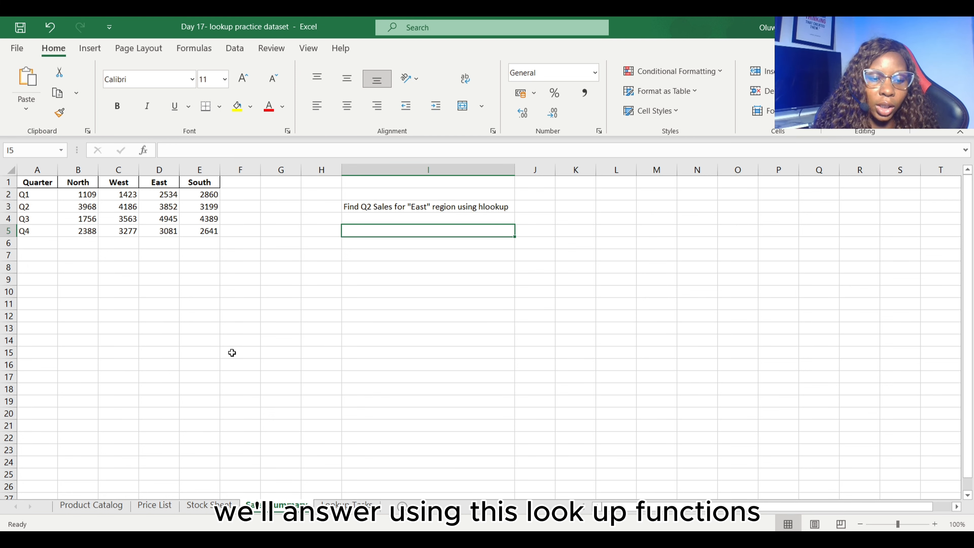
{"action": "left_click", "coordinate": [92, 503]}
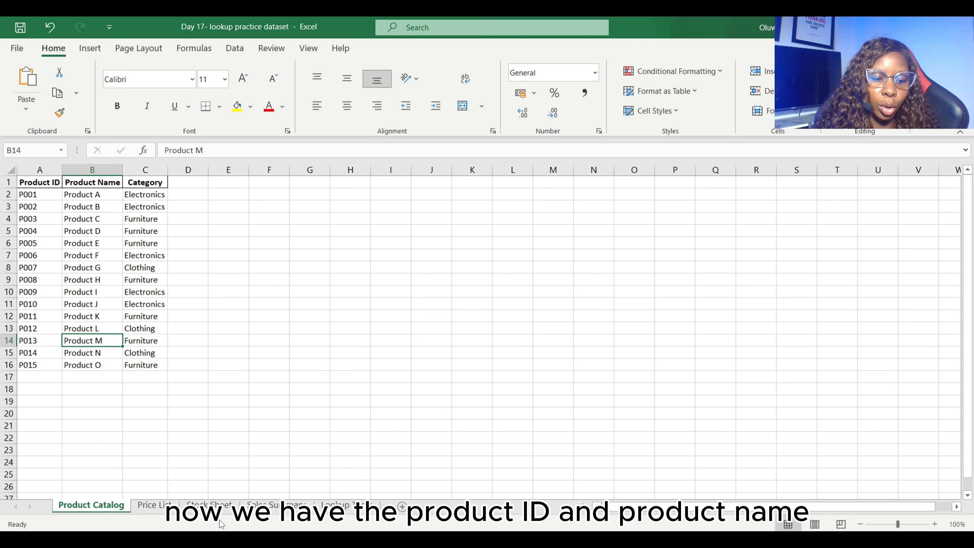
{"action": "left_click", "coordinate": [155, 504]}
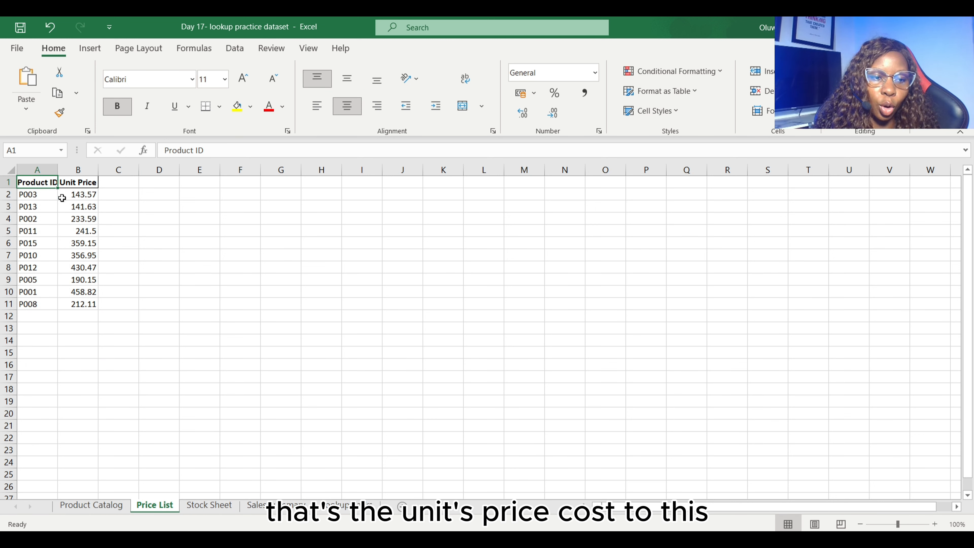
{"action": "left_click", "coordinate": [91, 505]}
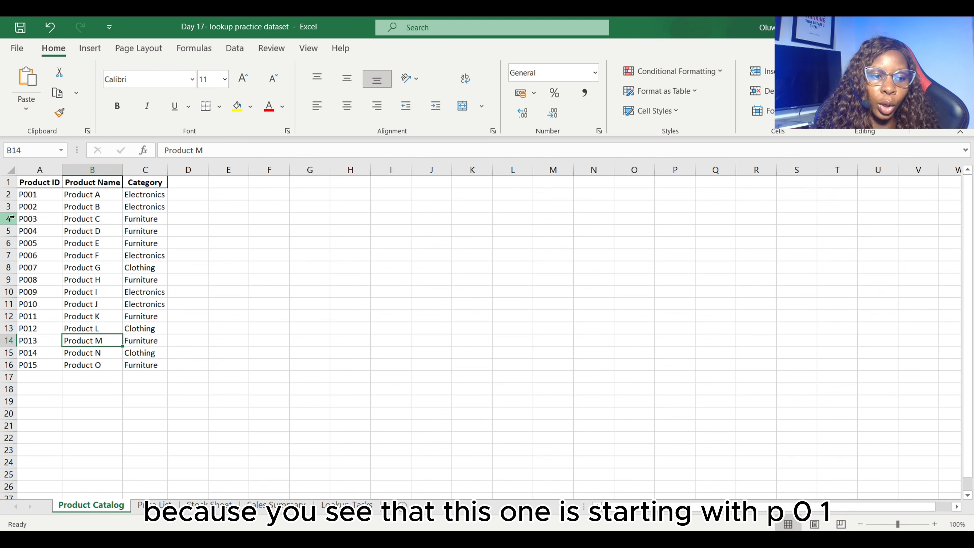
{"action": "left_click", "coordinate": [154, 505]}
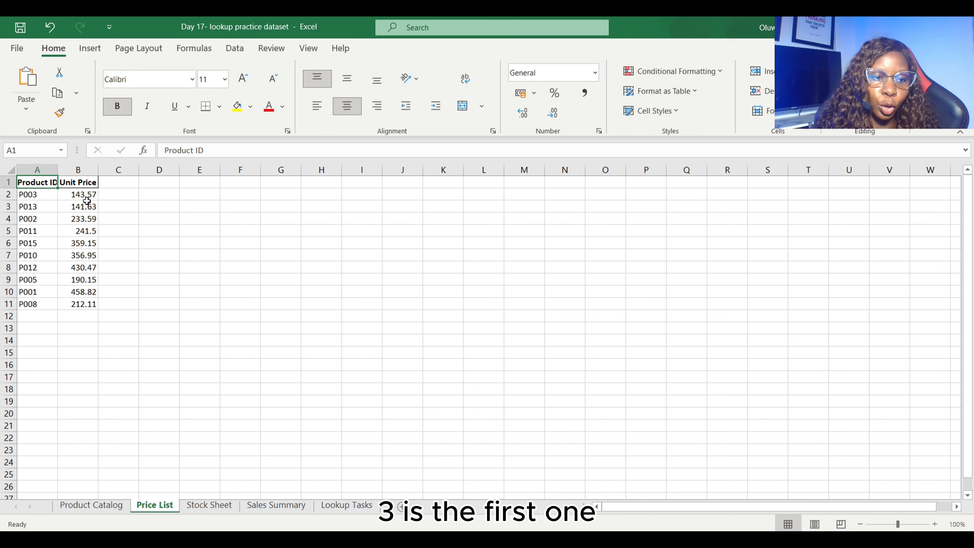
{"action": "left_click", "coordinate": [106, 509]}
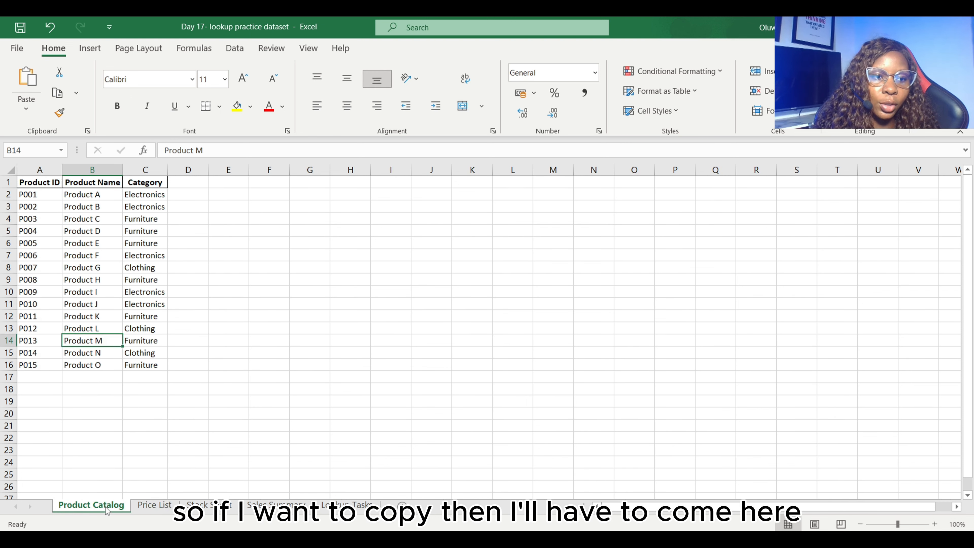
{"action": "left_click", "coordinate": [83, 217]}
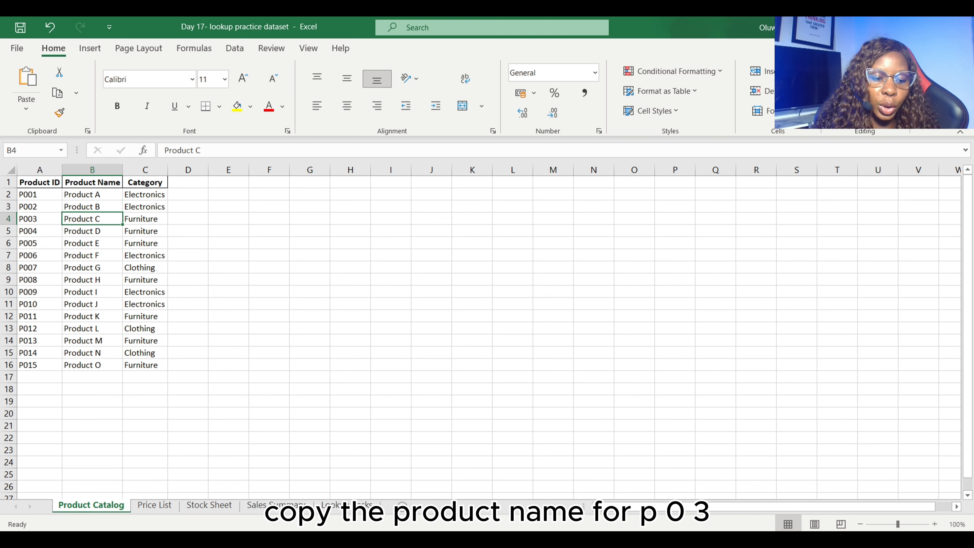
{"action": "left_click", "coordinate": [153, 505]}
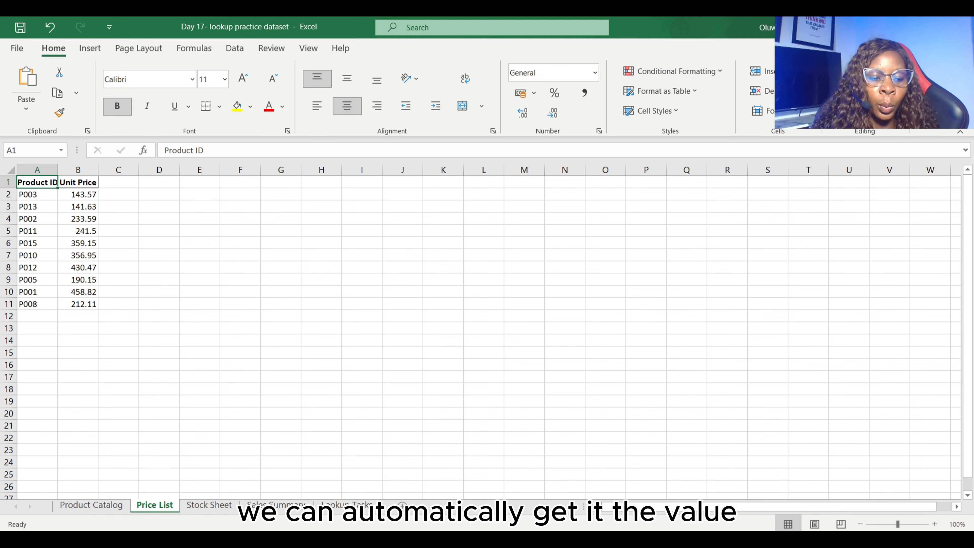
{"action": "left_click", "coordinate": [95, 506]}
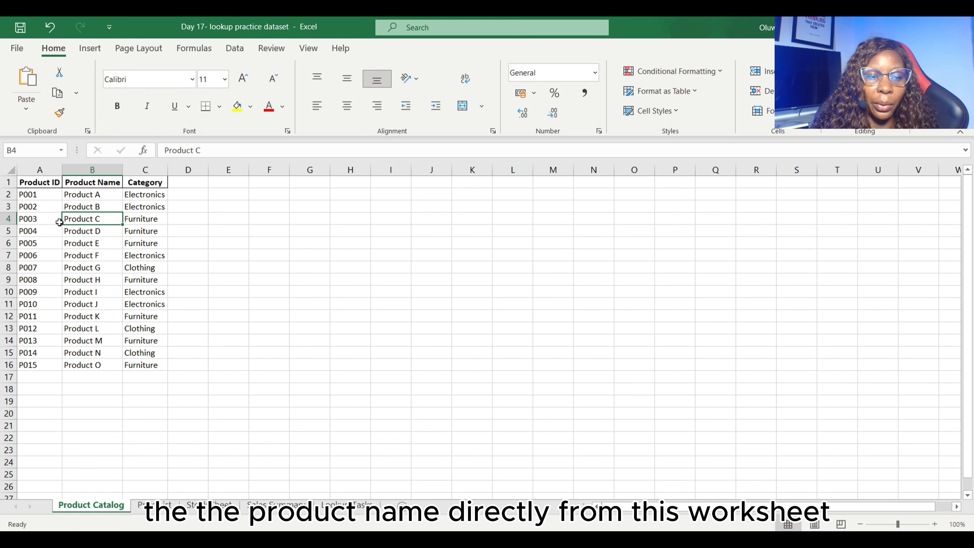
{"action": "left_click", "coordinate": [167, 505]}
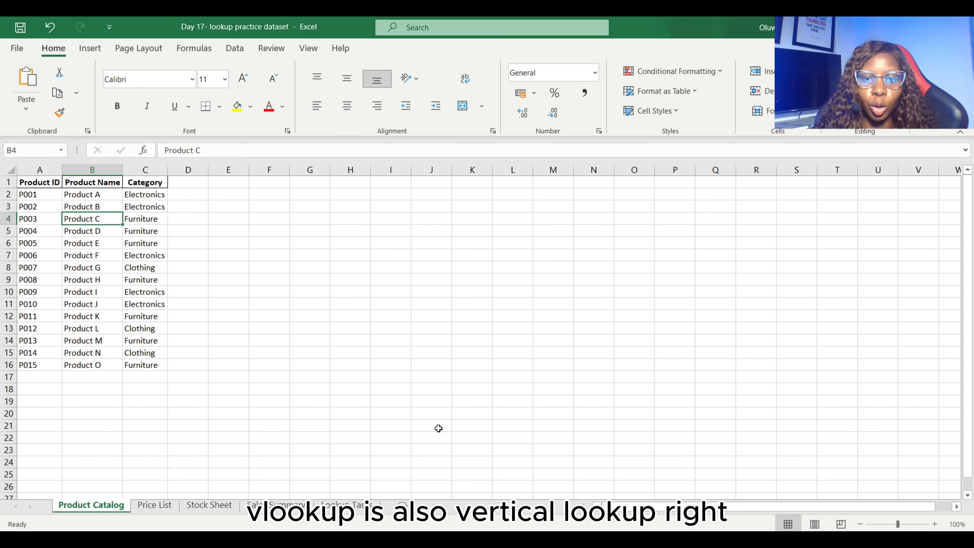
{"action": "left_click", "coordinate": [223, 168]}
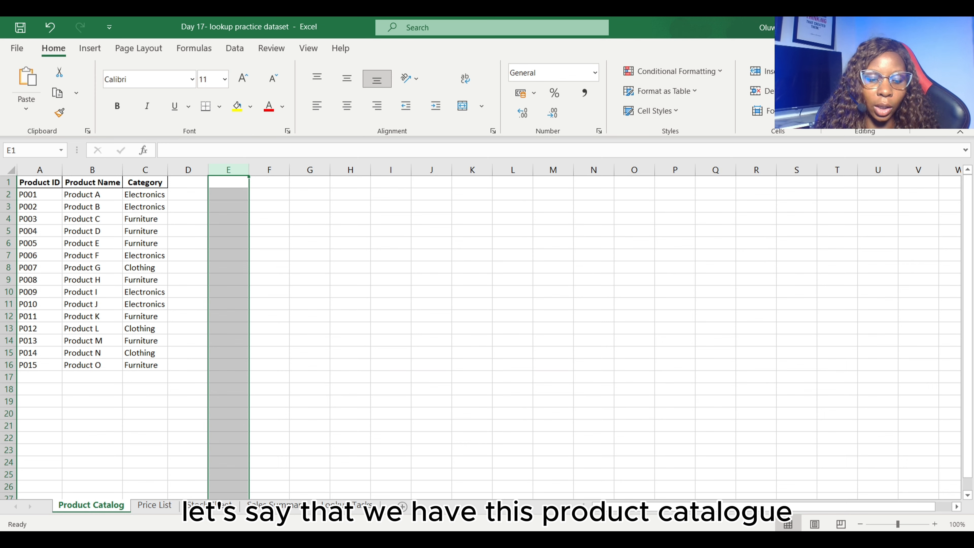
- Insert a blank column between Product ID and Unit Price on the Price List sheet
{"action": "left_click", "coordinate": [159, 508]}
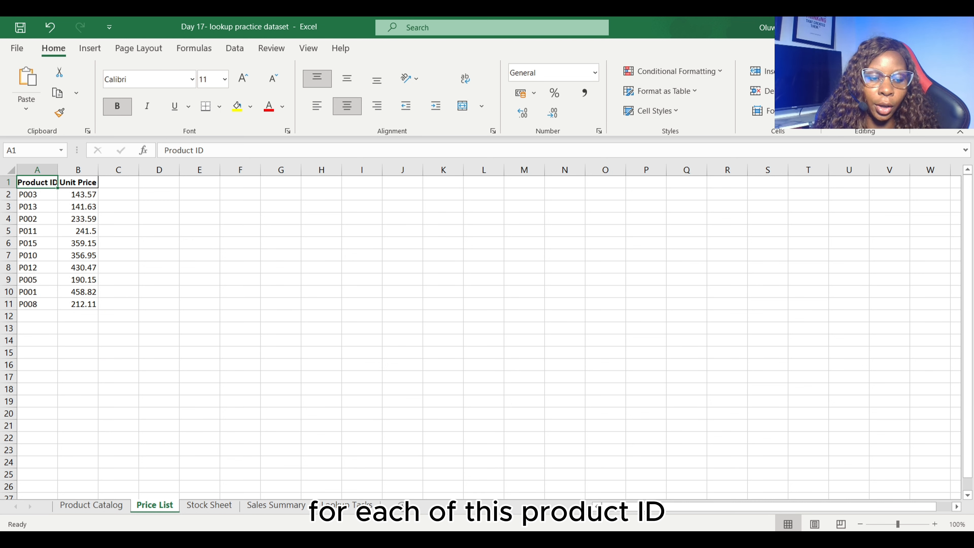
{"action": "right_click", "coordinate": [86, 165]}
{"action": "left_click", "coordinate": [130, 271]}
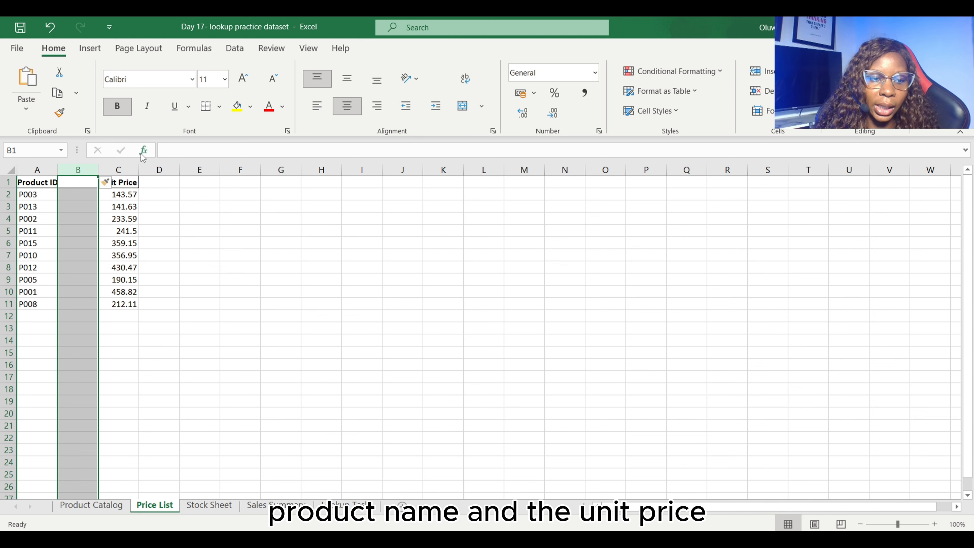
- Enter the header Product Name in cell B1 and auto-fit the width of all columns on the sheet
{"action": "double_click", "coordinate": [81, 183]}
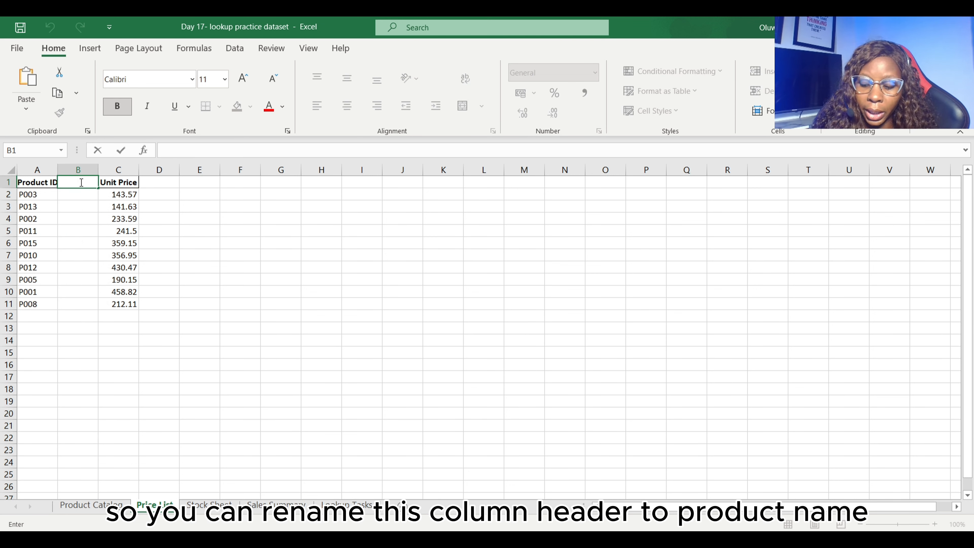
{"action": "type", "text": "Pr"}
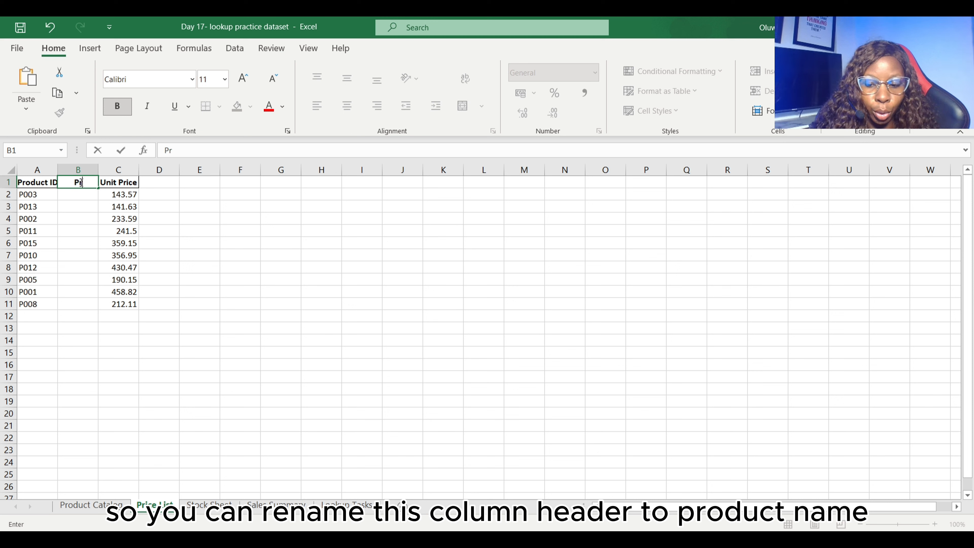
{"action": "type", "text": "oduc"}
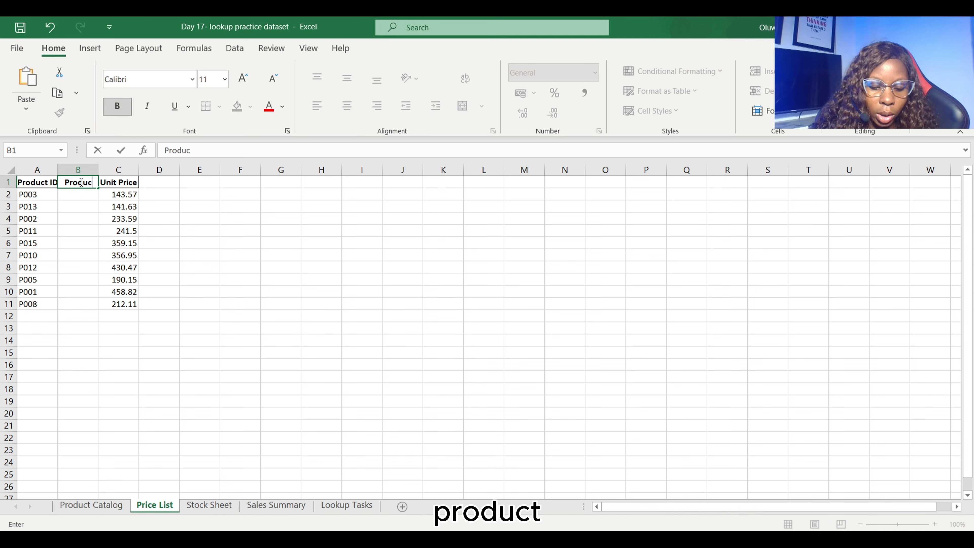
{"action": "type", "text": "t Name"}
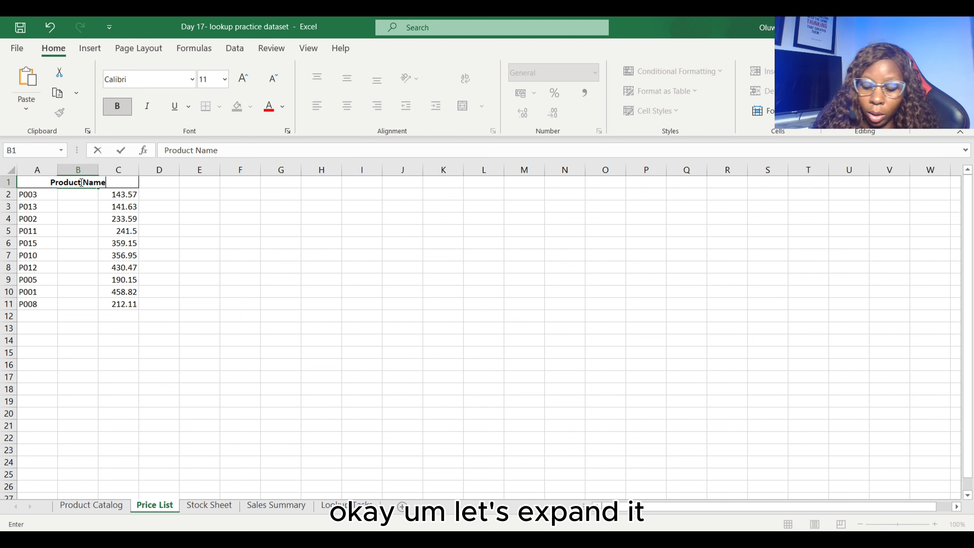
{"action": "key", "text": "Return"}
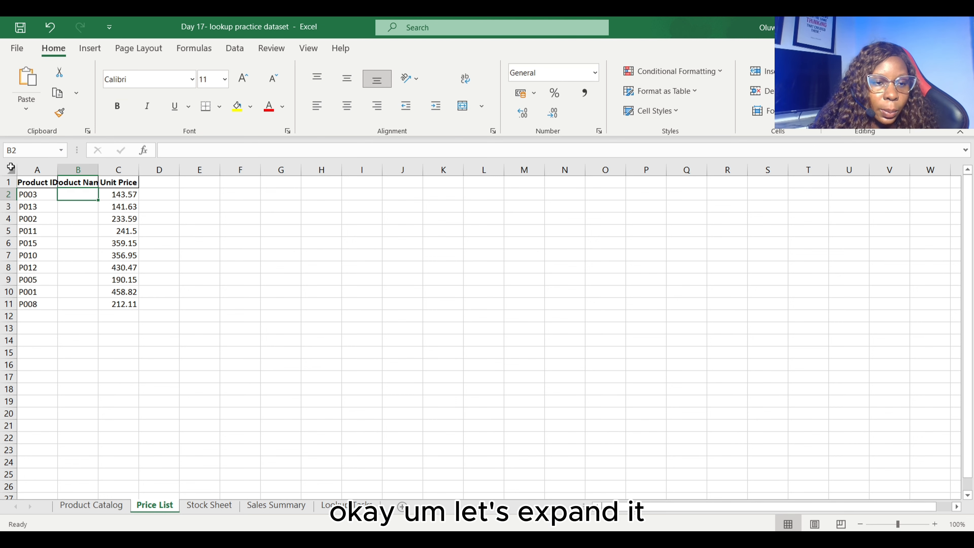
{"action": "left_click", "coordinate": [10, 168]}
{"action": "double_click", "coordinate": [59, 169]}
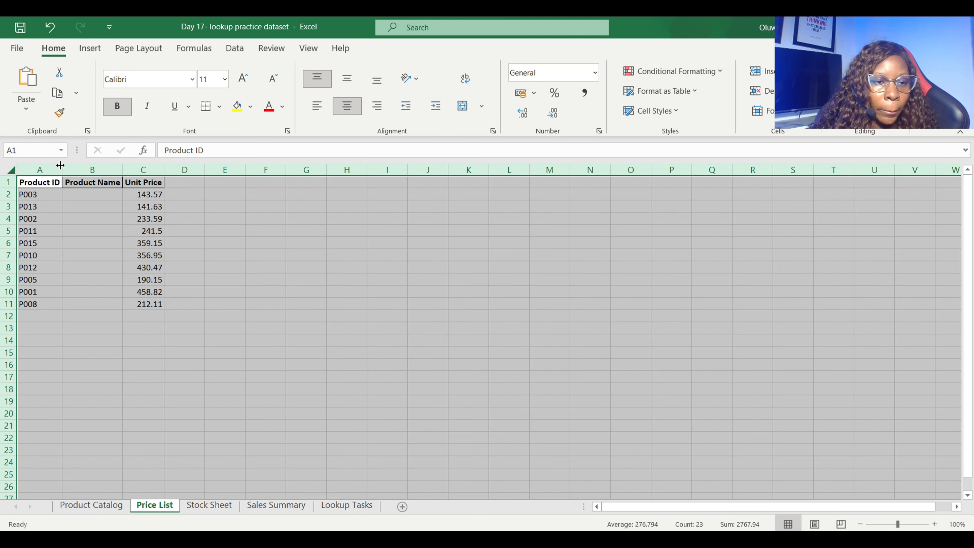
{"action": "left_click", "coordinate": [95, 197]}
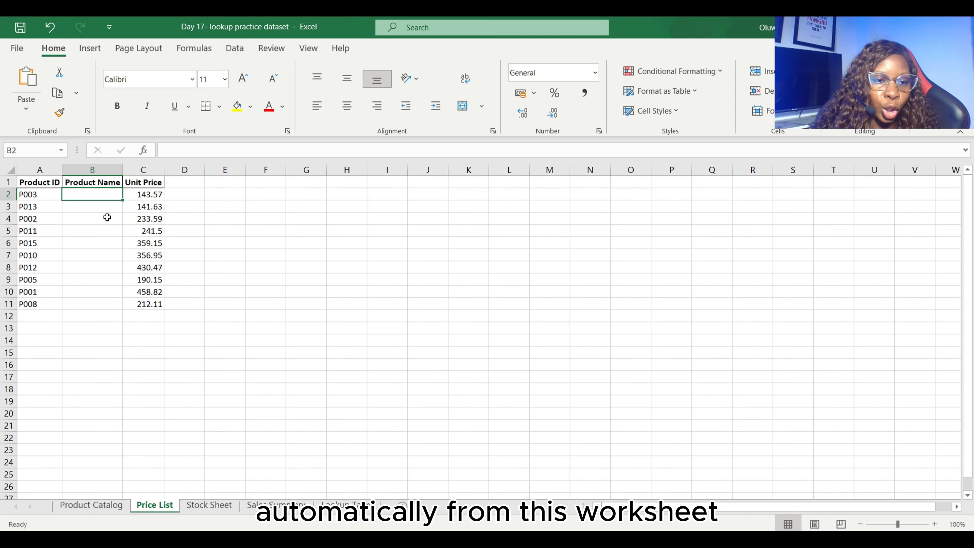
{"action": "type", "text": "="}
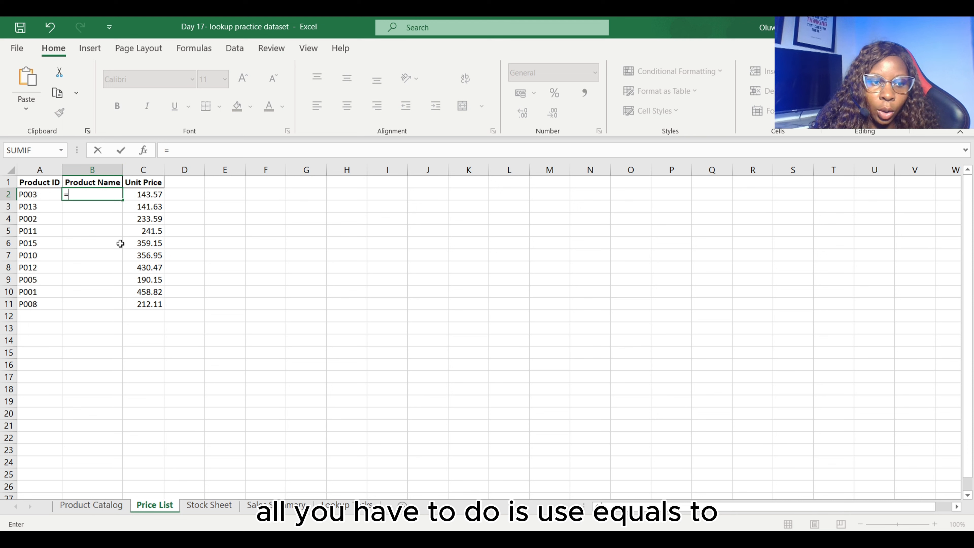
{"action": "type", "text": "vlook"}
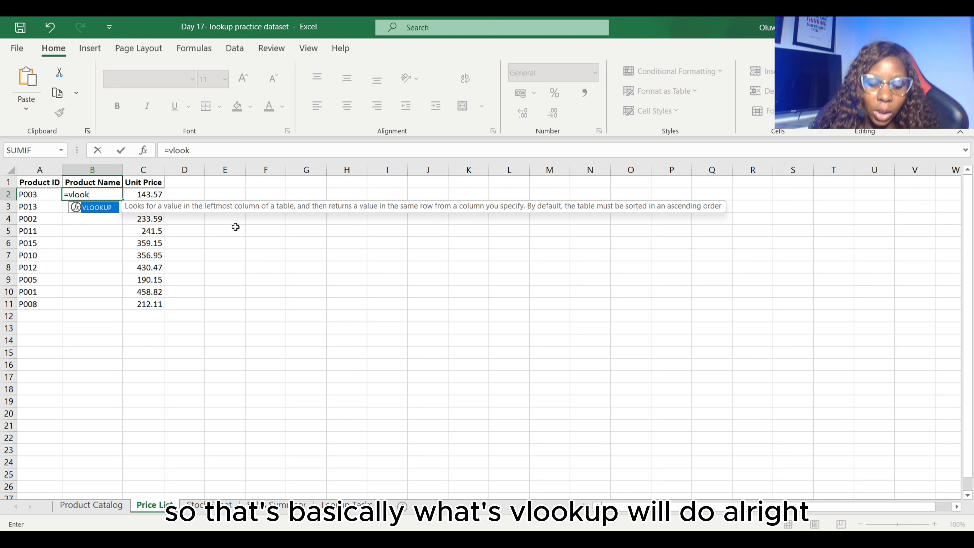
{"action": "key", "text": "Tab"}
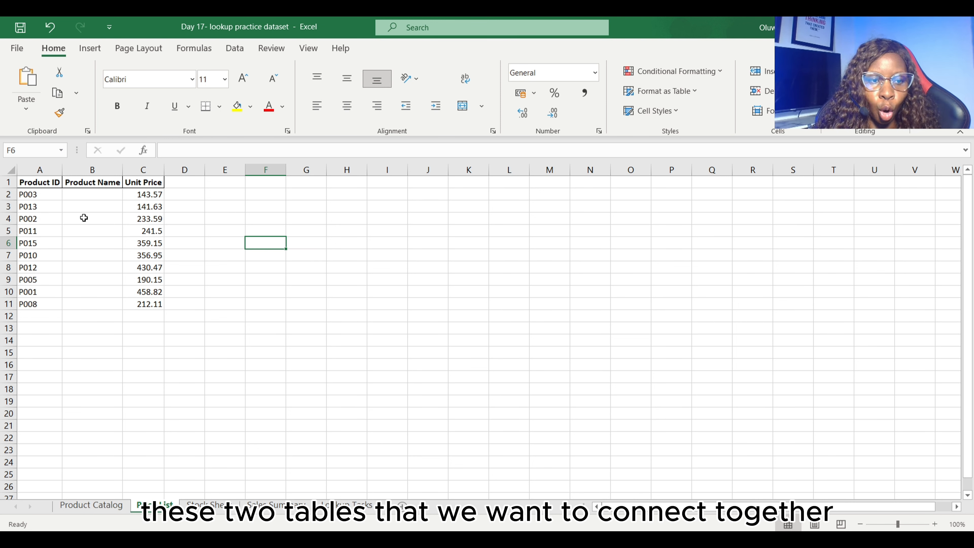
- Compare the Product ID columns of the Price List and Product Catalog sheets as the common key
{"action": "left_click", "coordinate": [41, 169]}
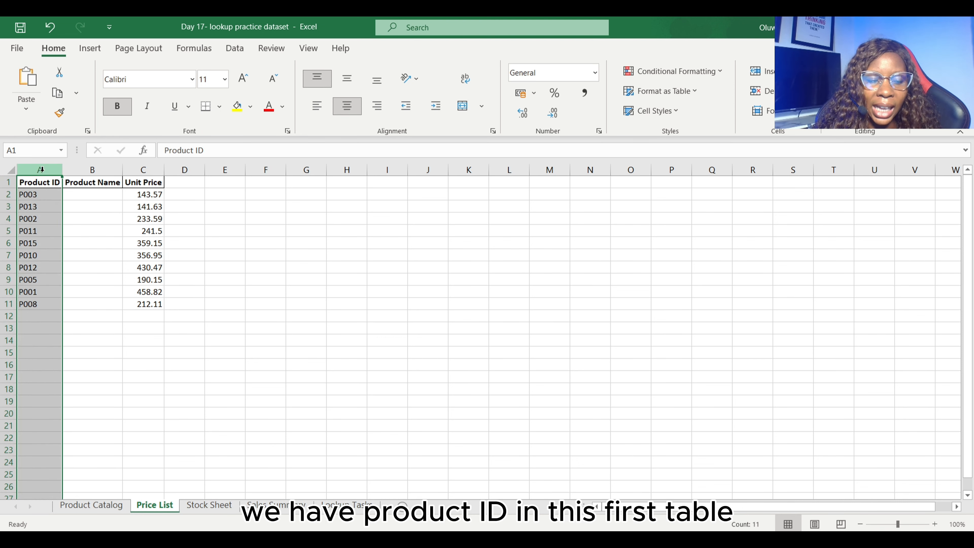
{"action": "left_click", "coordinate": [98, 507]}
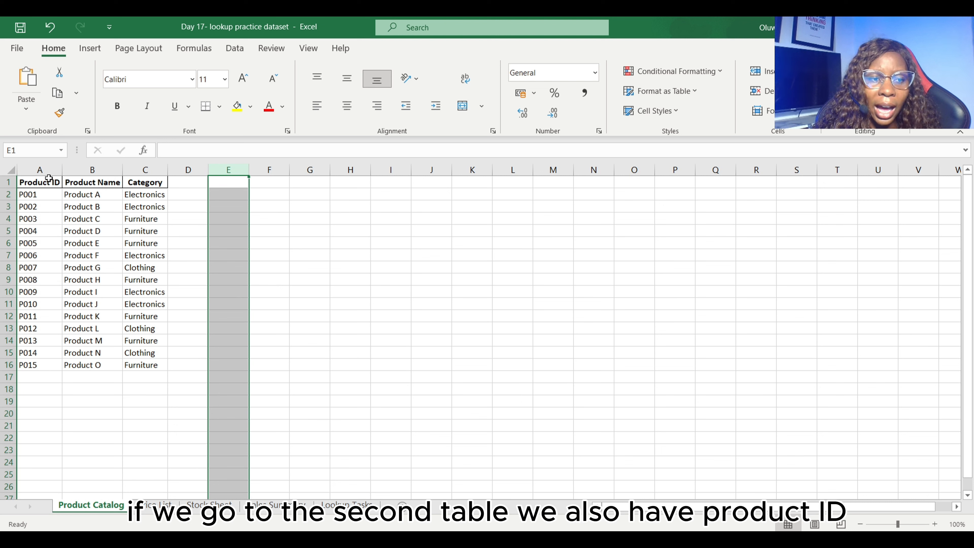
{"action": "left_click", "coordinate": [45, 170]}
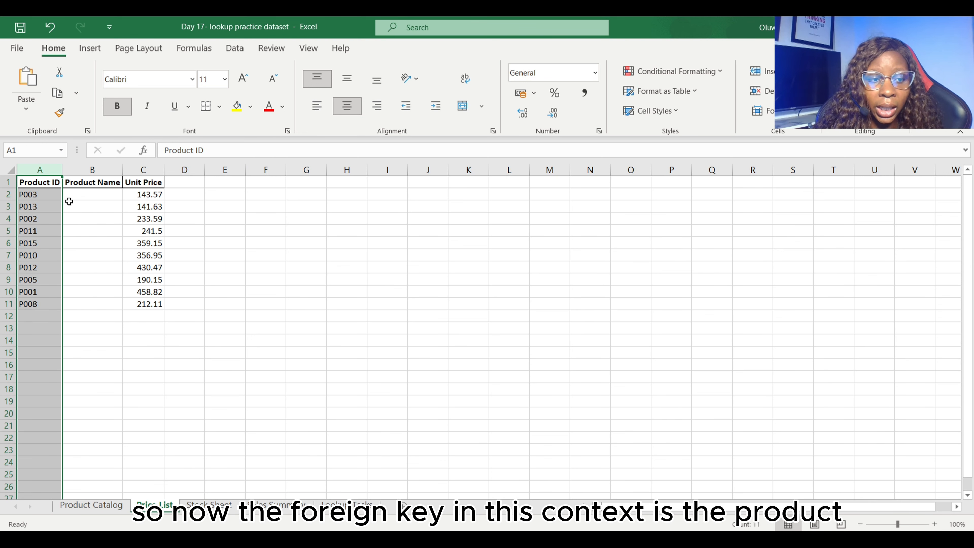
{"action": "left_click", "coordinate": [107, 508]}
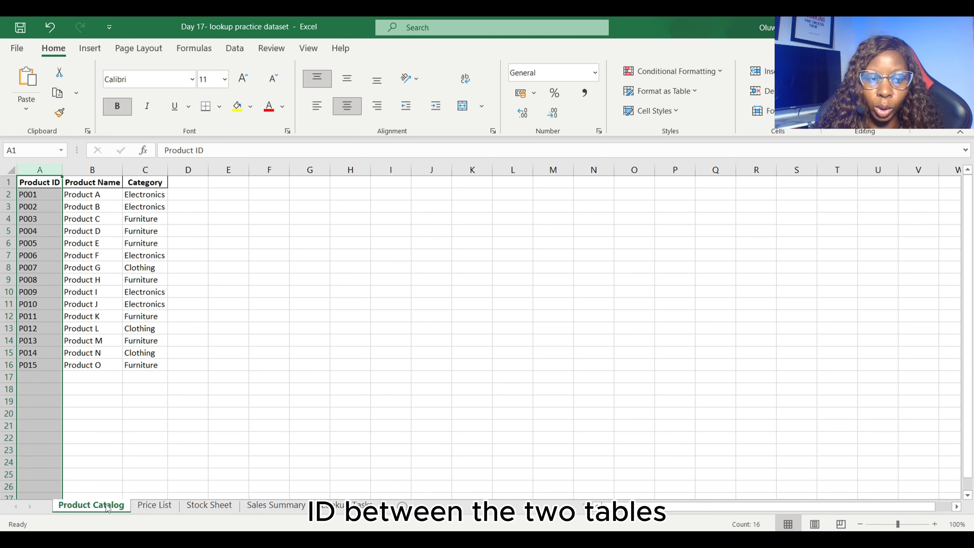
{"action": "left_click", "coordinate": [175, 509]}
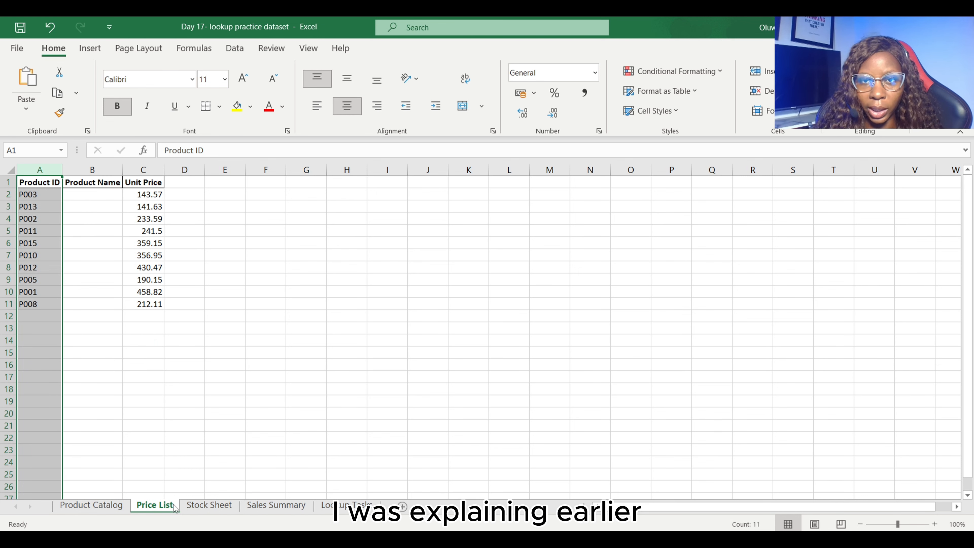
- Begin a VLOOKUP formula in cell B2 of the Price List sheet with column A:A as the lookup value
{"action": "left_click", "coordinate": [99, 195]}
{"action": "type", "text": "="}
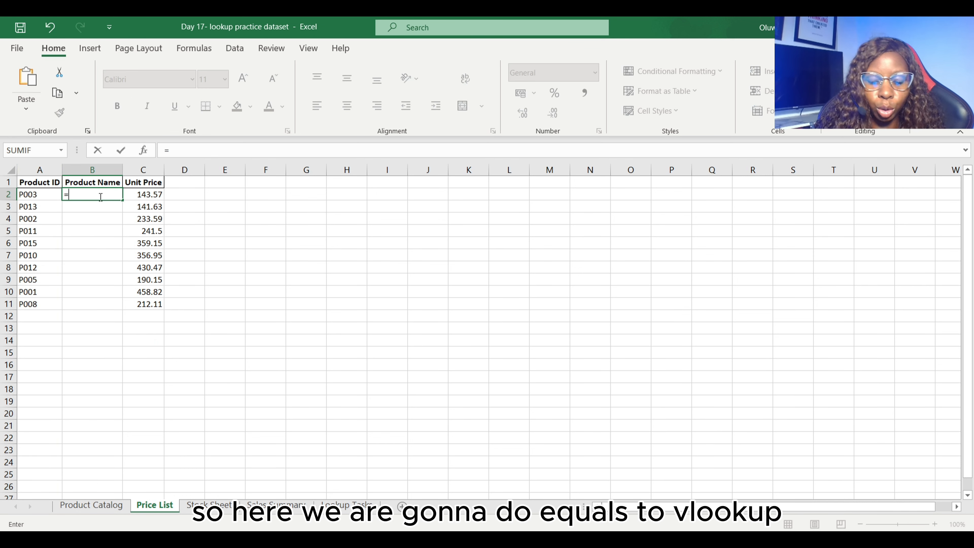
{"action": "type", "text": "vlook"}
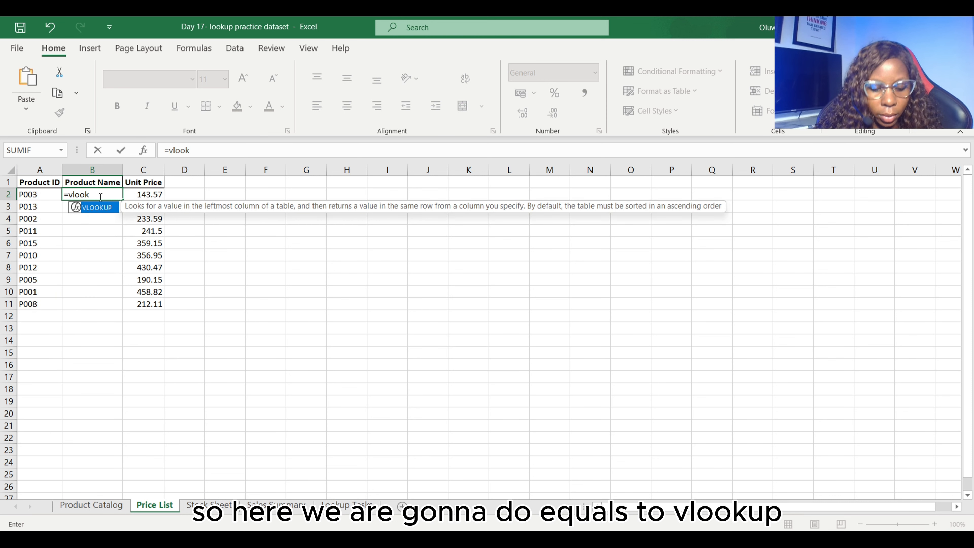
{"action": "key", "text": "Tab"}
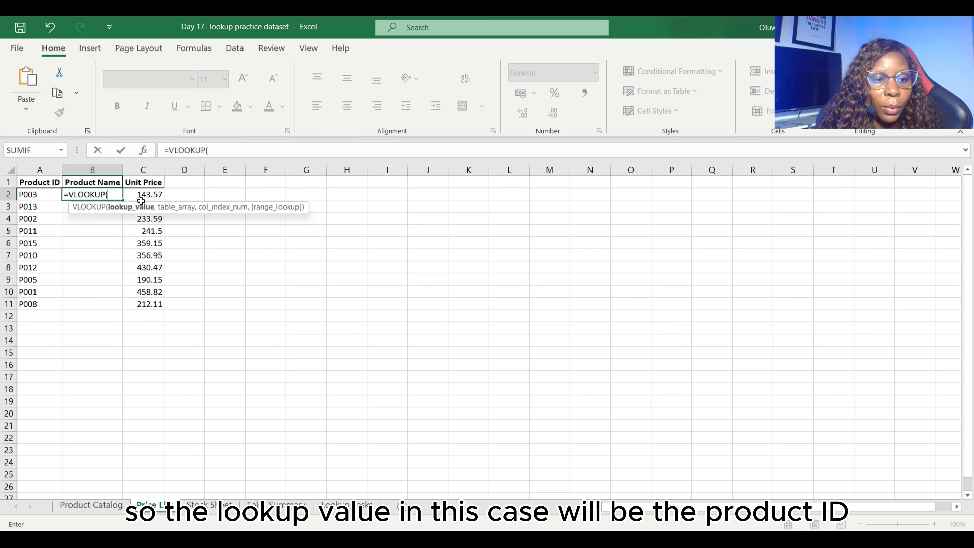
{"action": "left_click", "coordinate": [42, 170]}
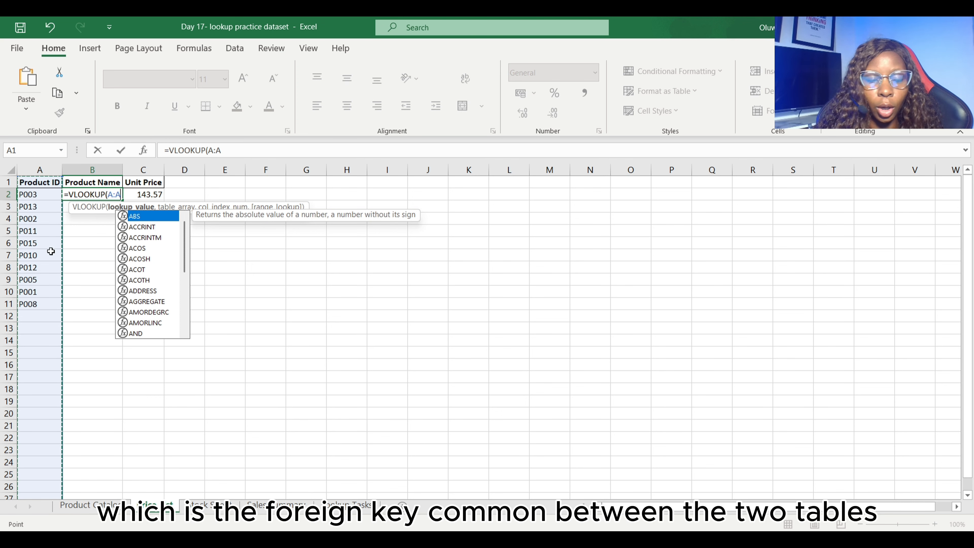
{"action": "type", "text": ","}
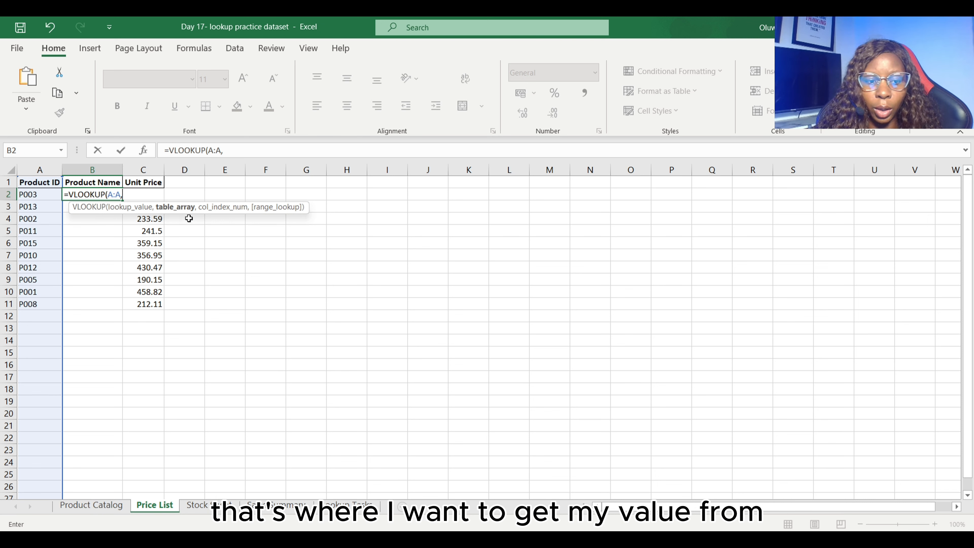
- Complete the VLOOKUP with table array 'Product Catalog'!A:C, column index 2 and an empty range-lookup argument, accepting the suggested @A:A version
{"action": "left_click", "coordinate": [95, 506]}
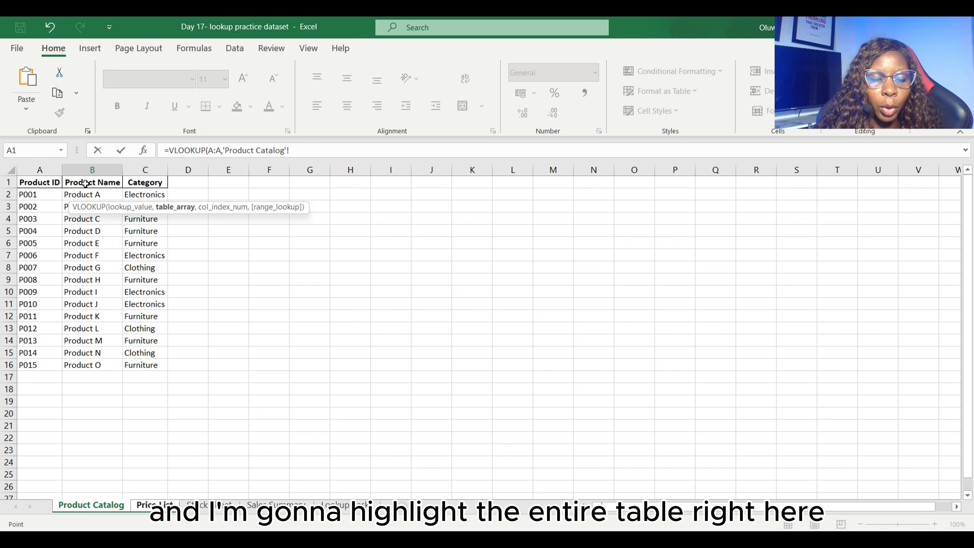
{"action": "left_click_drag", "start_coordinate": [40, 170], "coordinate": [146, 169]}
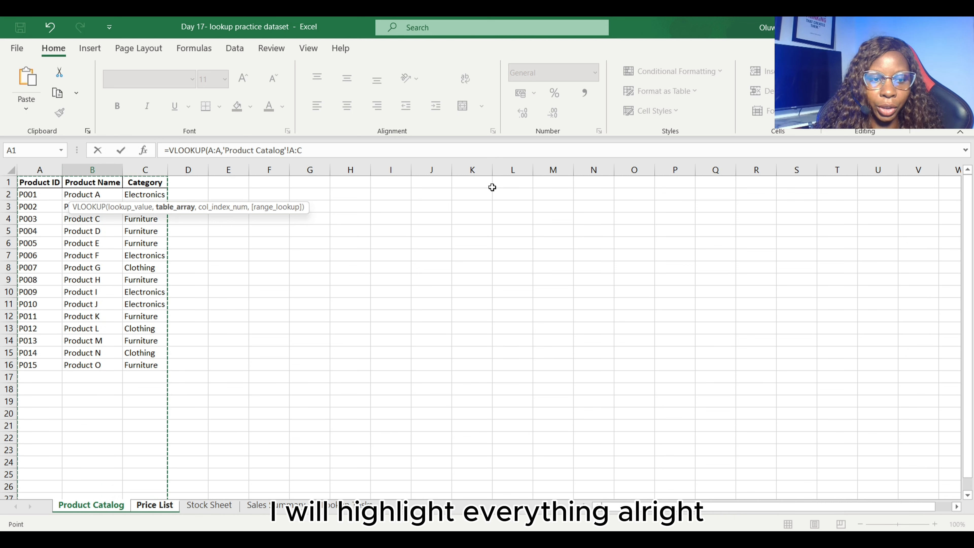
{"action": "type", "text": ","}
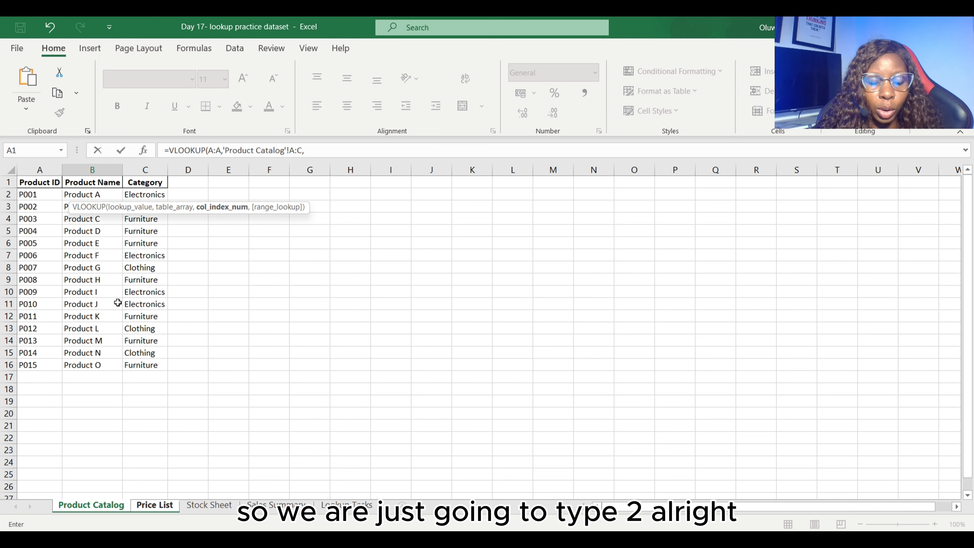
{"action": "type", "text": ","}
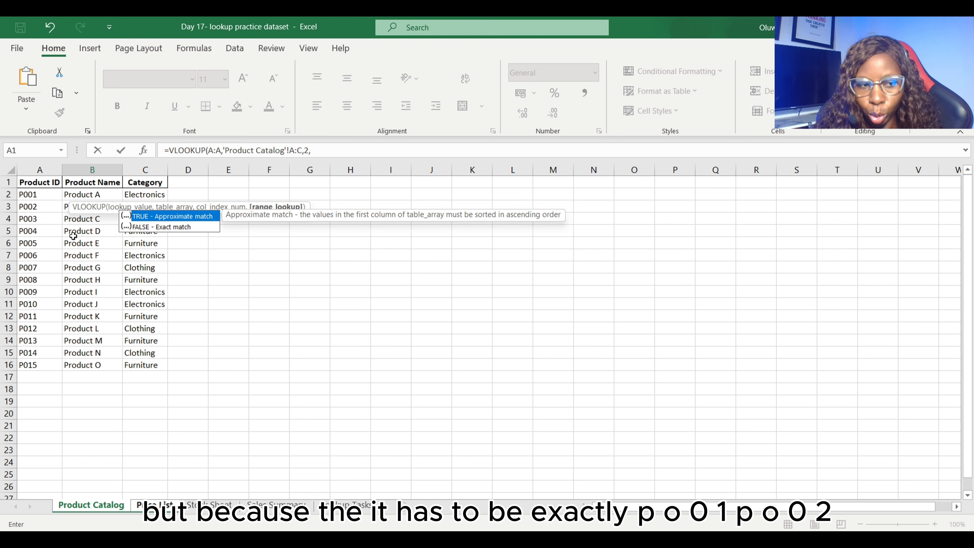
{"action": "key", "text": "Down"}
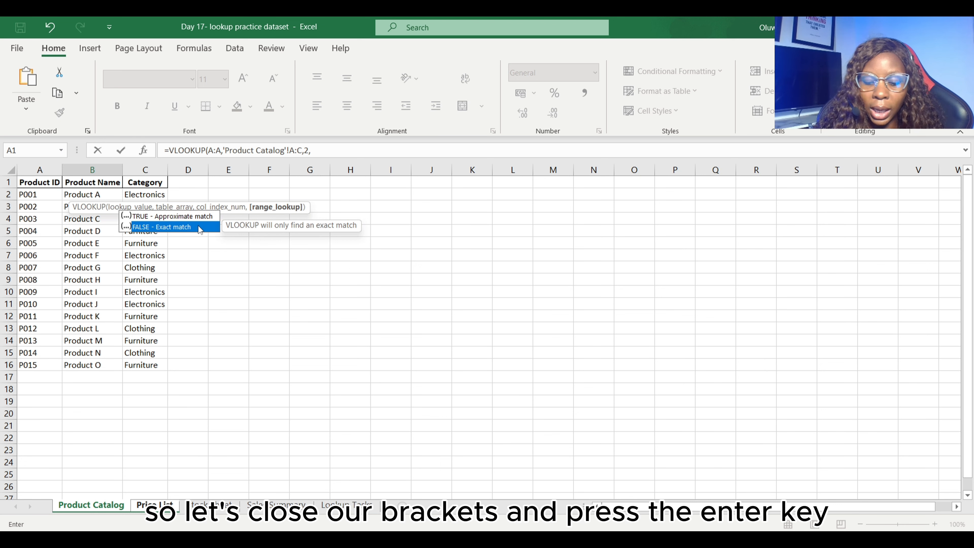
{"action": "type", "text": ")"}
{"action": "key", "text": "Return"}
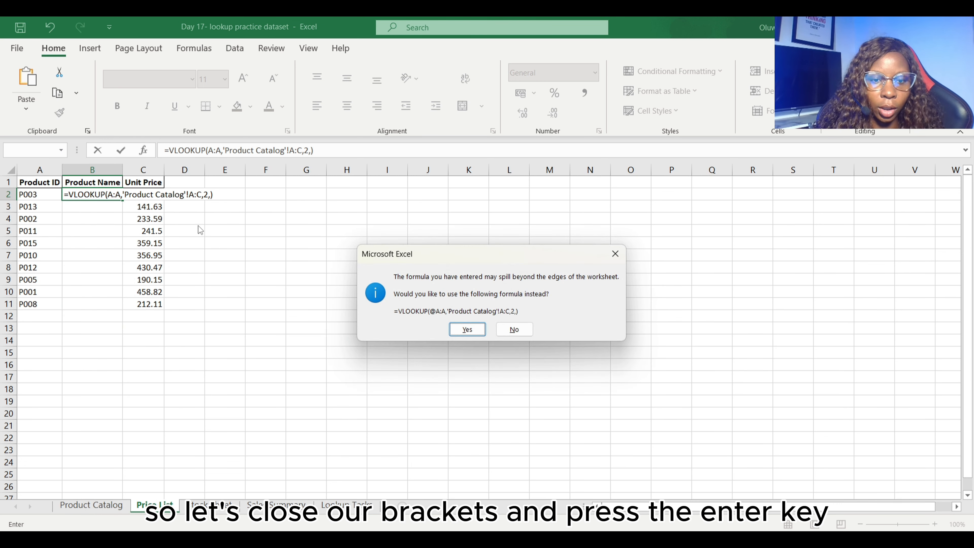
{"action": "left_click", "coordinate": [471, 334]}
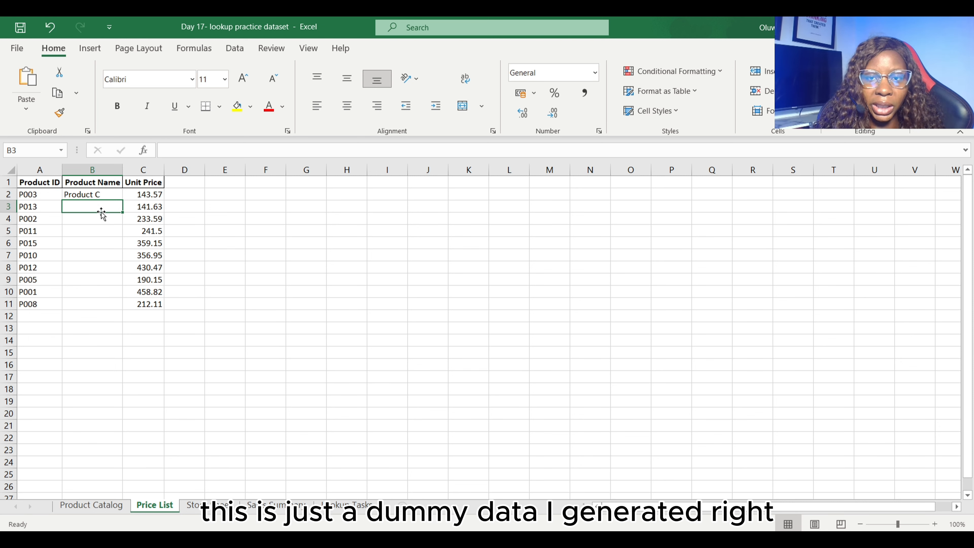
- Compare the product name looked up for P003 with its entry on the Product Catalog sheet
{"action": "left_click", "coordinate": [37, 193]}
{"action": "left_click", "coordinate": [101, 192]}
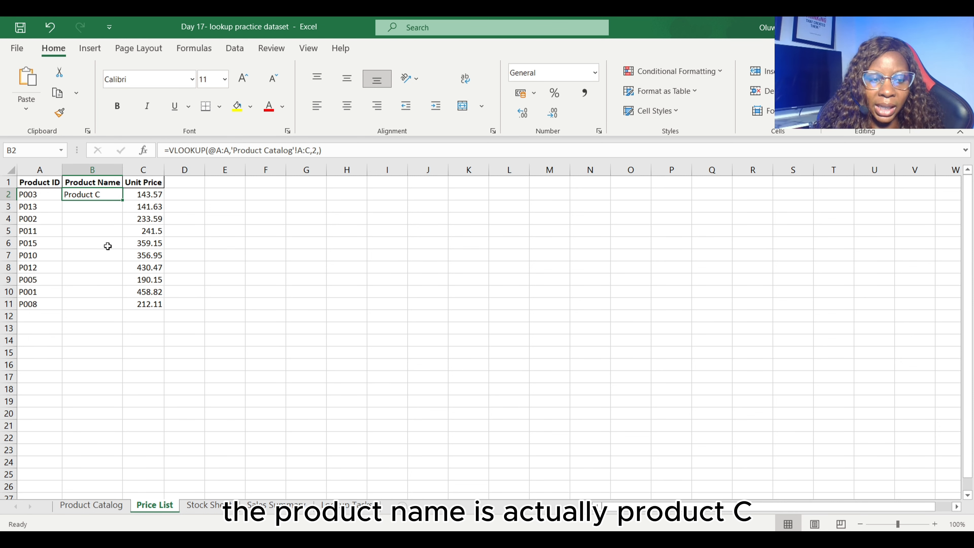
{"action": "left_click", "coordinate": [115, 508]}
{"action": "left_click", "coordinate": [43, 220]}
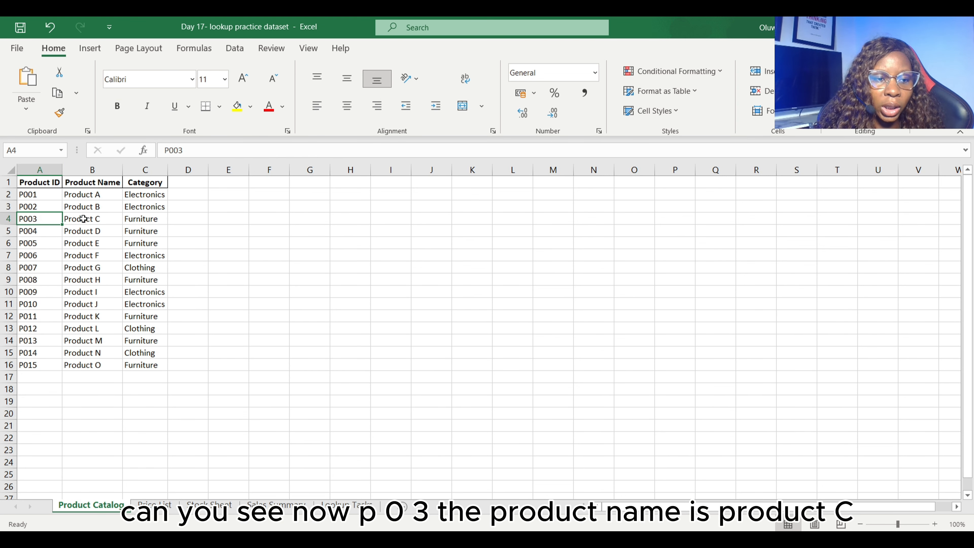
{"action": "left_click", "coordinate": [87, 221]}
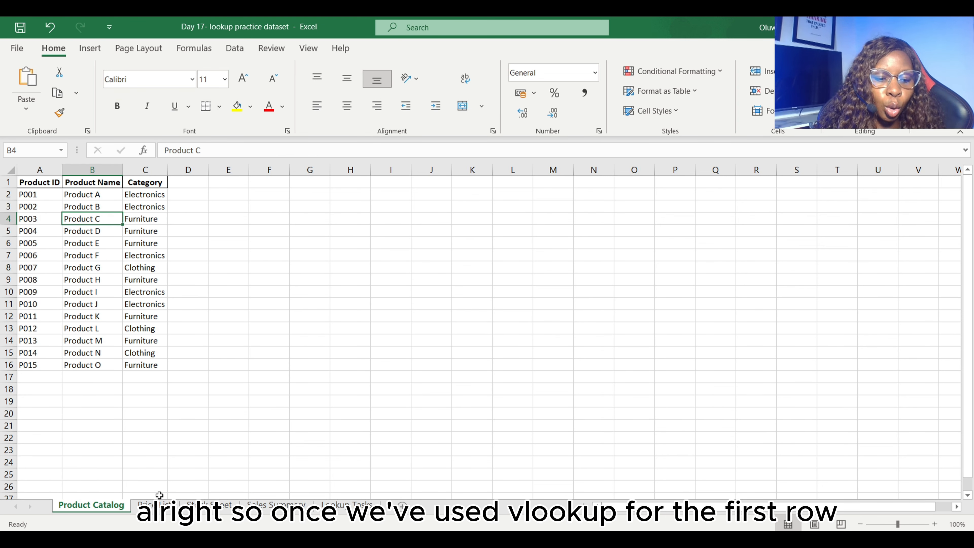
- Copy the VLOOKUP formula from cell B2 of the Price List sheet down to B11
{"action": "left_click", "coordinate": [158, 503]}
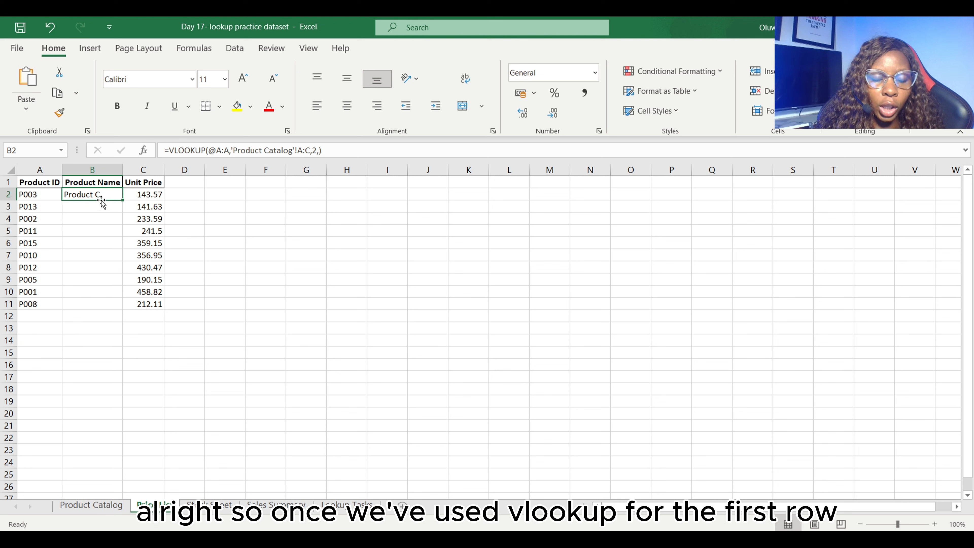
{"action": "double_click", "coordinate": [123, 200]}
{"action": "left_click", "coordinate": [125, 389]}
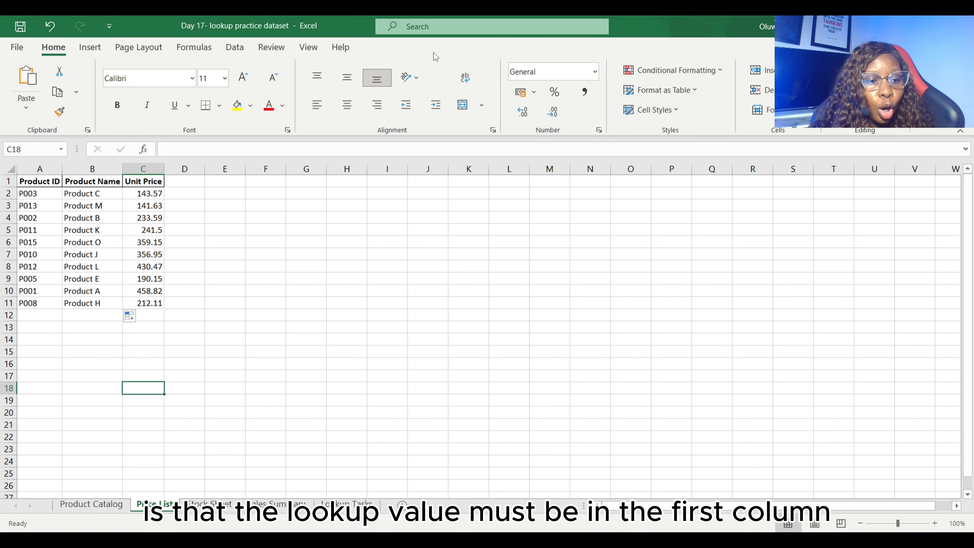
{"action": "left_click", "coordinate": [40, 169]}
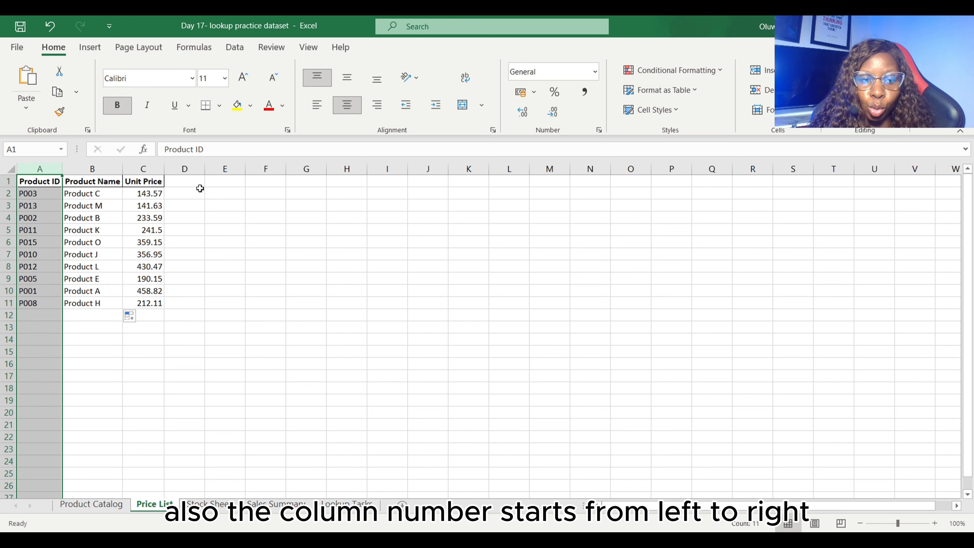
{"action": "left_click", "coordinate": [206, 279]}
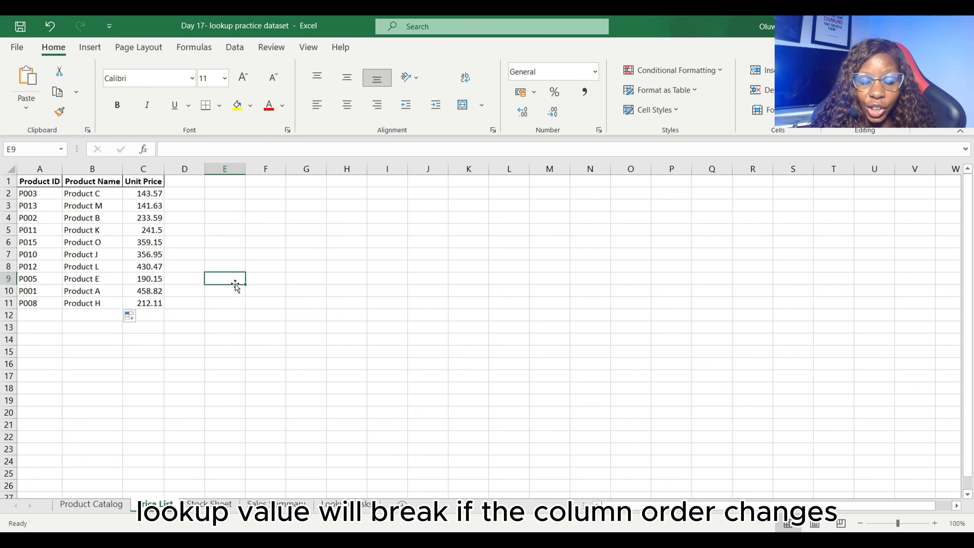
- Examine the HLOOKUP task on the Sales Summary sheet and locate the Q2 row, East column and their intersecting sales cell
{"action": "key", "text": "ctrl+Page_Up"}
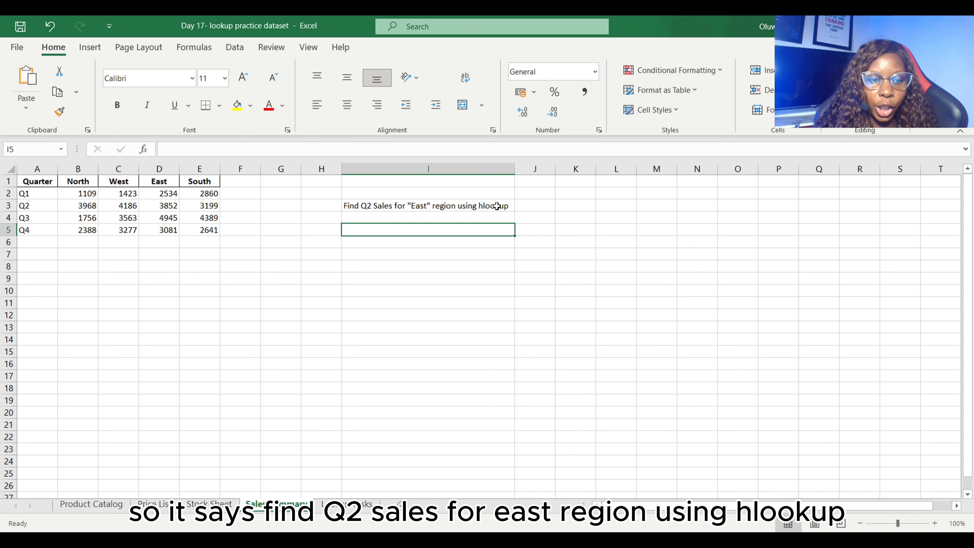
{"action": "left_click", "coordinate": [25, 207]}
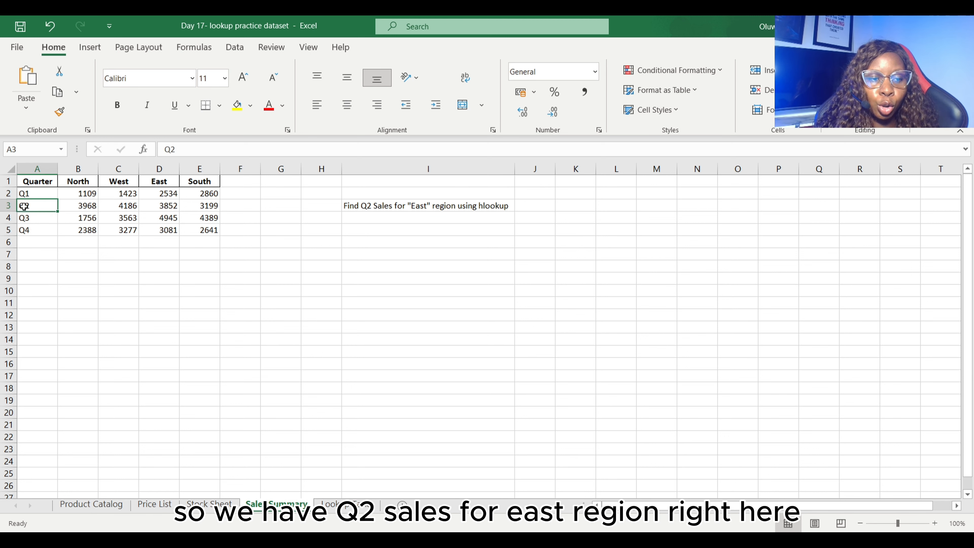
{"action": "left_click", "coordinate": [165, 181]}
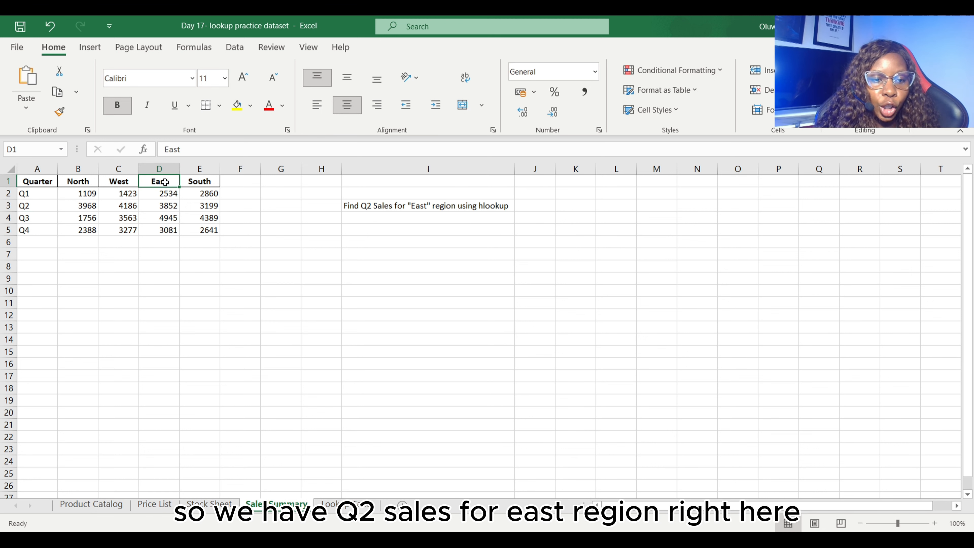
{"action": "left_click", "coordinate": [167, 205]}
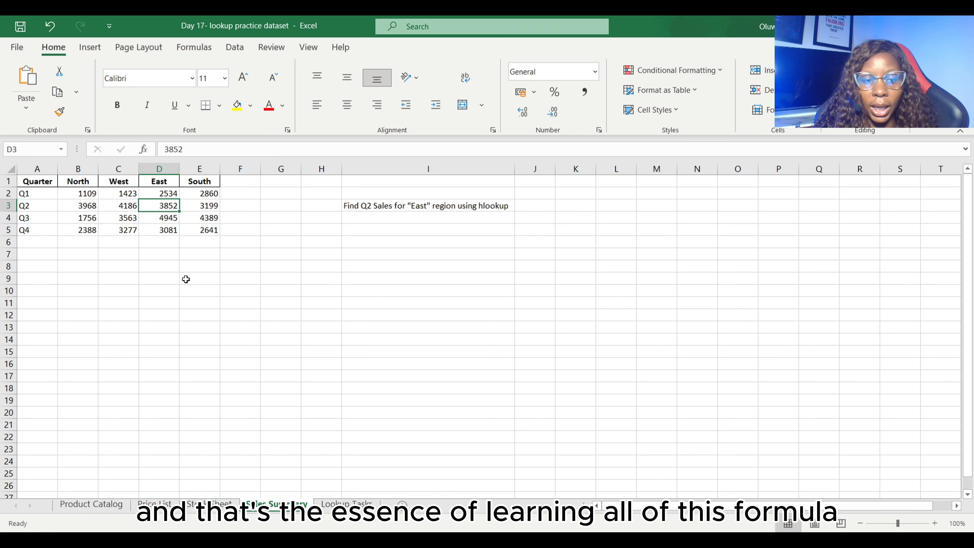
- Begin an HLOOKUP formula below the sales table in column F with "East" as the lookup value
{"action": "left_click", "coordinate": [237, 277]}
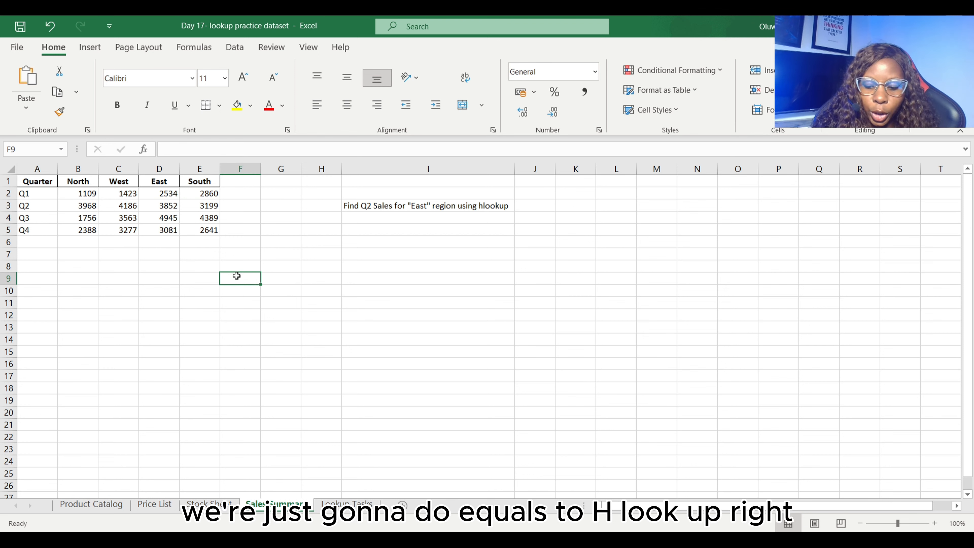
{"action": "type", "text": "=hlook"}
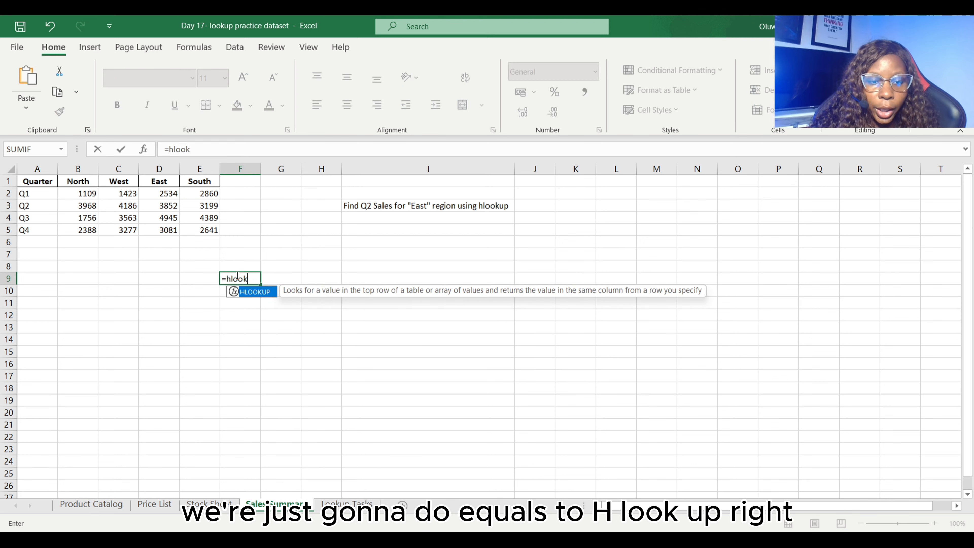
{"action": "key", "text": "Tab"}
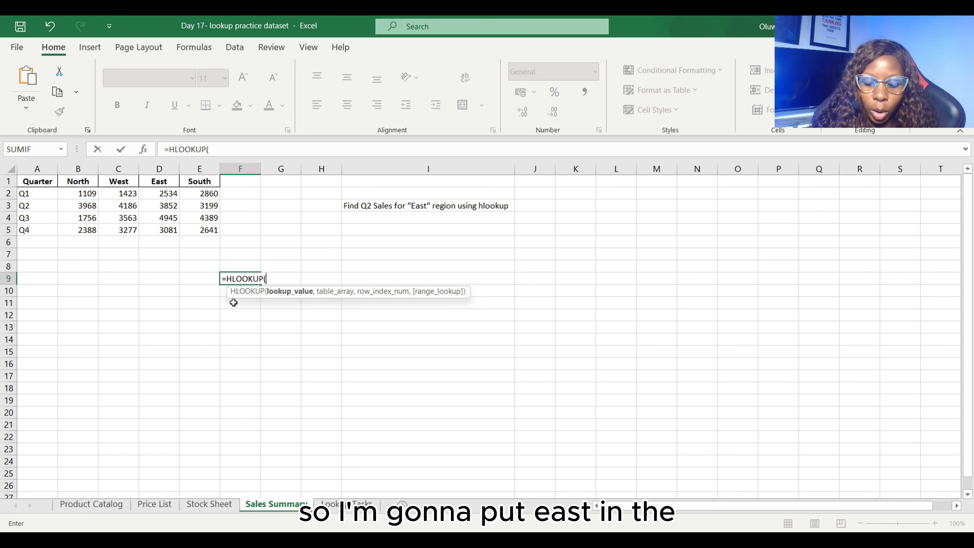
{"action": "key", "text": "BackSpace"}
{"action": "type", "text": "East\","}
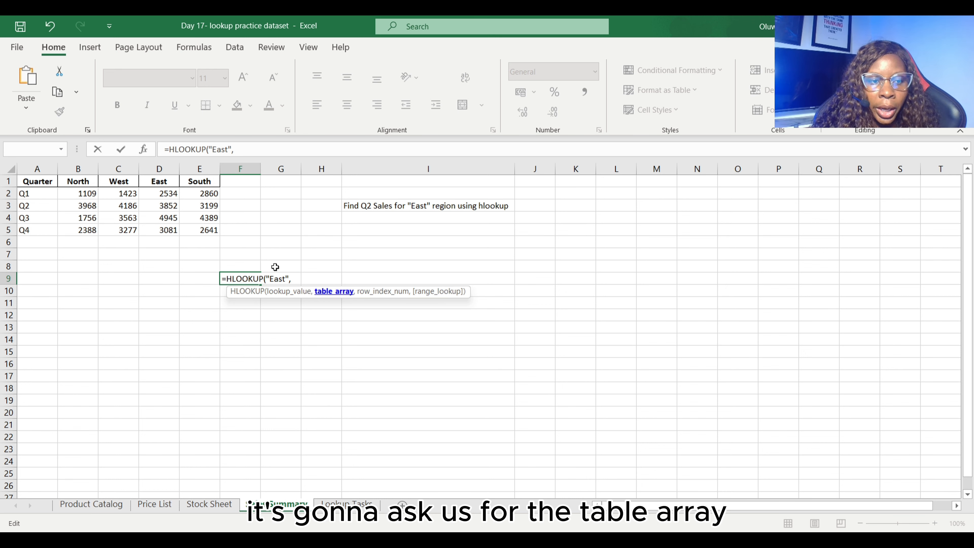
- Complete the HLOOKUP formula in cell F8 with table array A:E, row index 3 and FALSE for exact match, and check its result
{"action": "left_click_drag", "start_coordinate": [37, 168], "coordinate": [198, 168]}
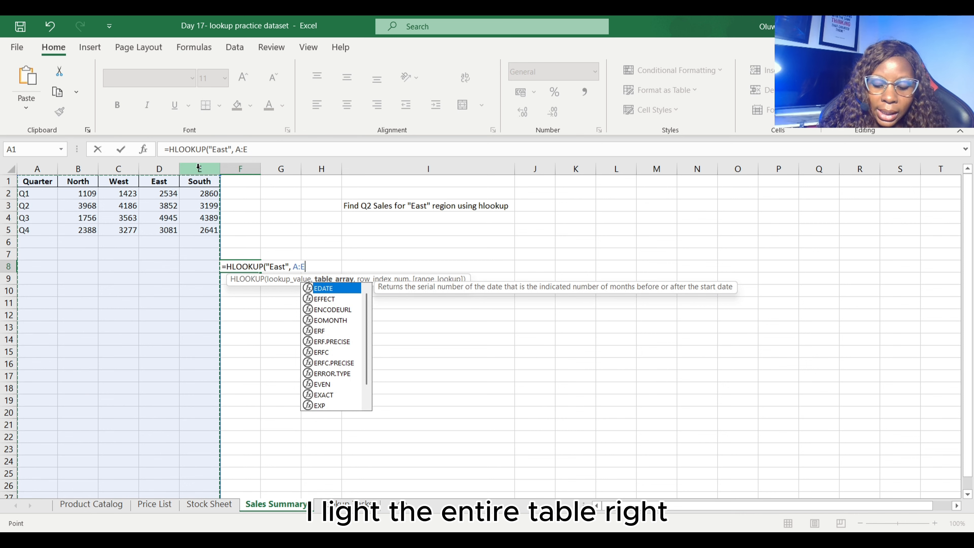
{"action": "type", "text": ","}
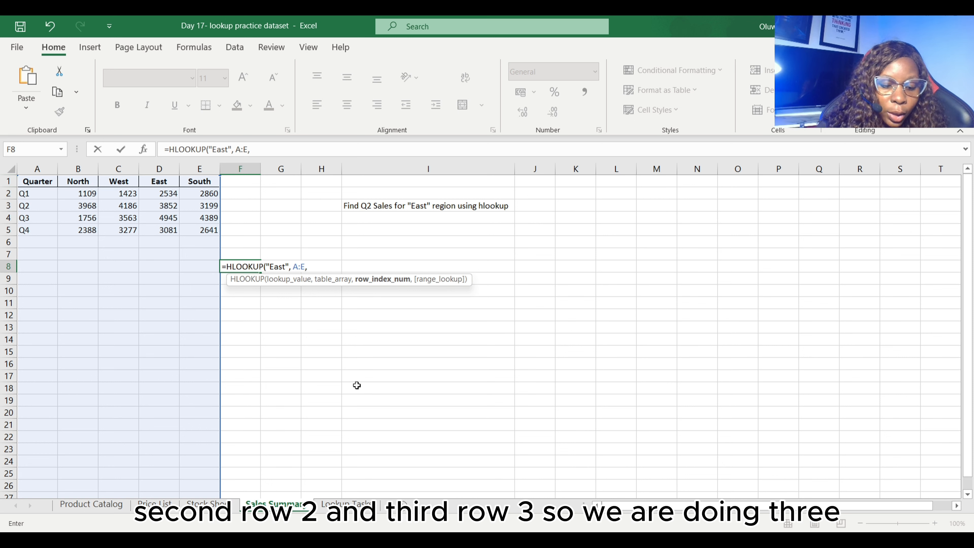
{"action": "type", "text": ","}
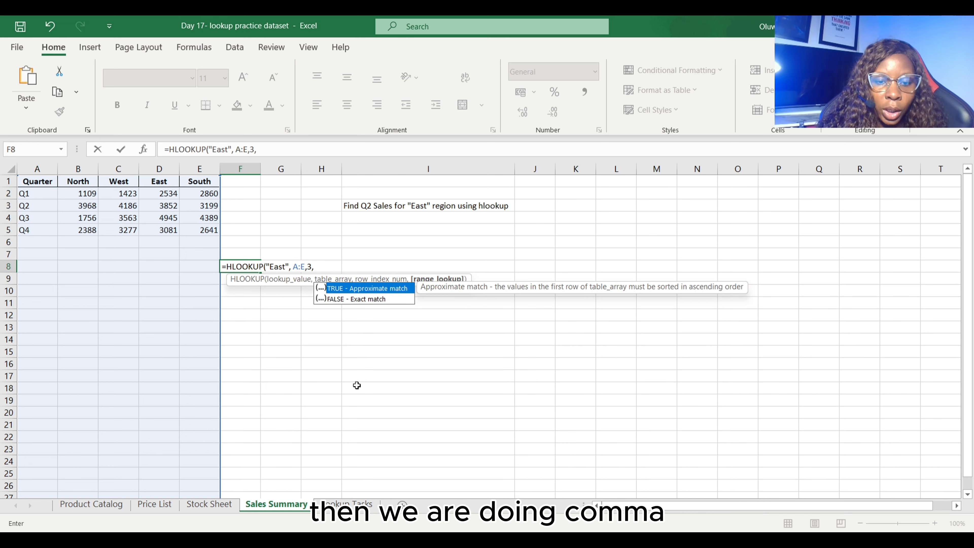
{"action": "double_click", "coordinate": [380, 299]}
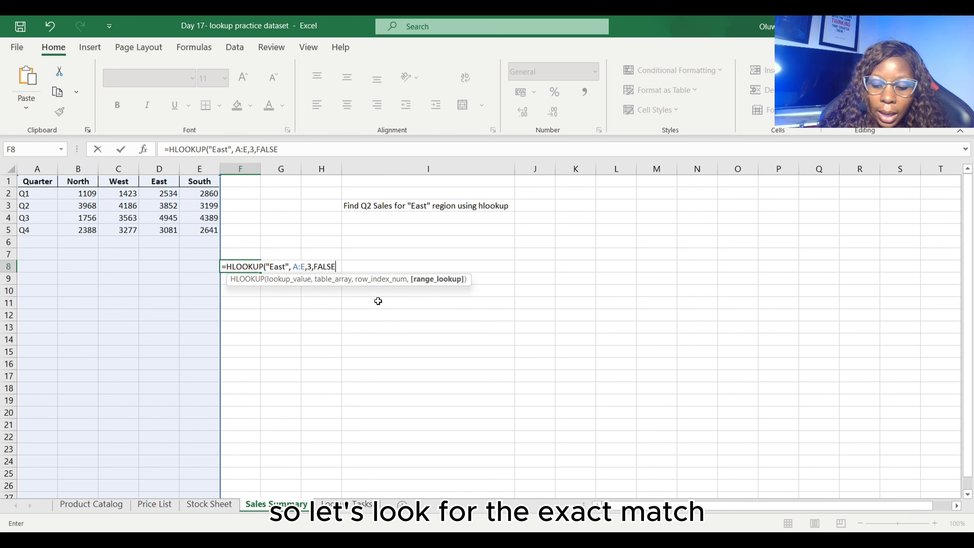
{"action": "type", "text": ")"}
{"action": "key", "text": "Return"}
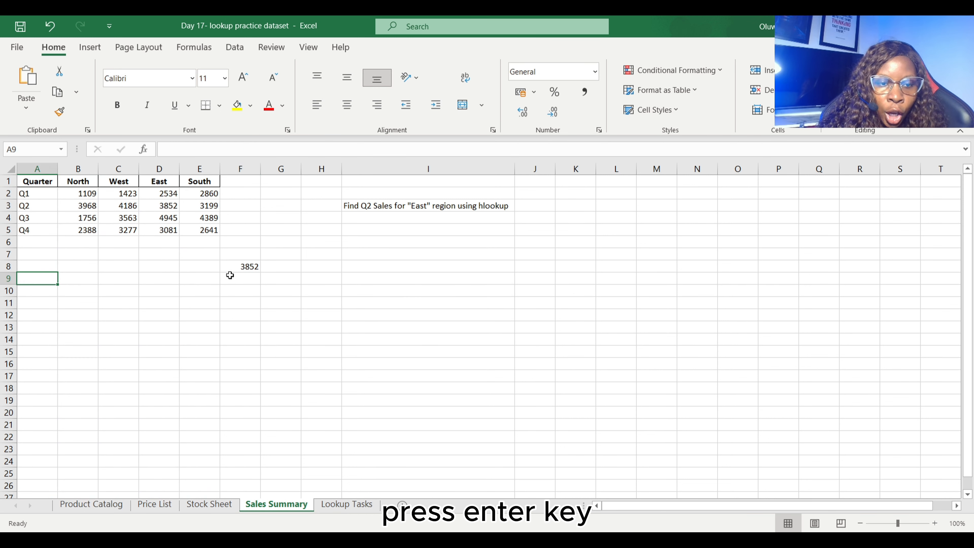
{"action": "left_click", "coordinate": [239, 266]}
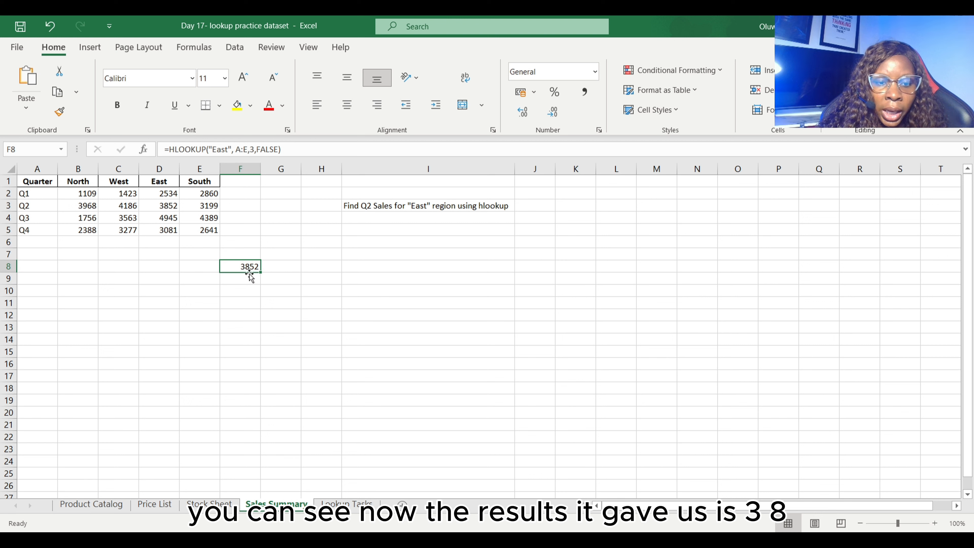
{"action": "left_click", "coordinate": [6, 207]}
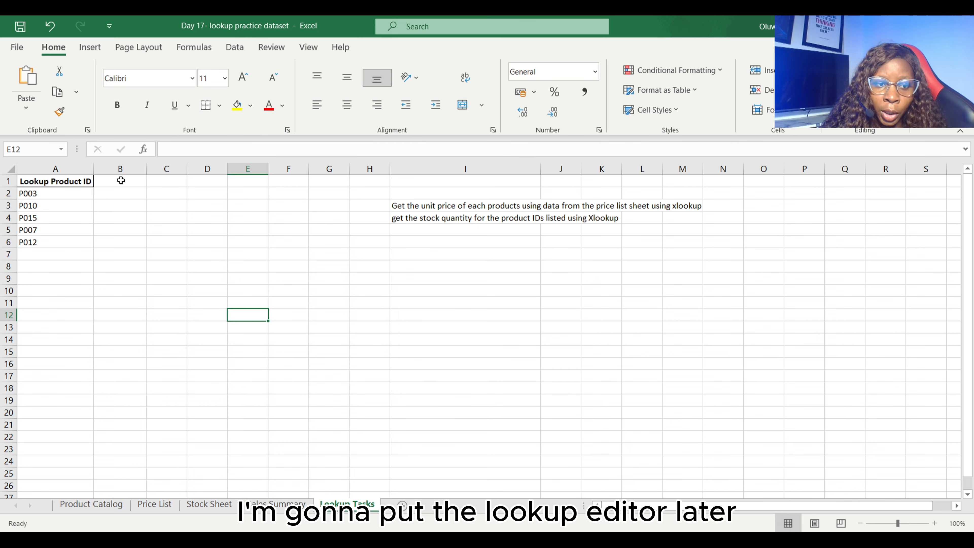
- Begin an XLOOKUP formula in cell B2 of the Lookup Tasks sheet with column A as the lookup value
{"action": "left_click", "coordinate": [121, 196]}
{"action": "type", "text": "="}
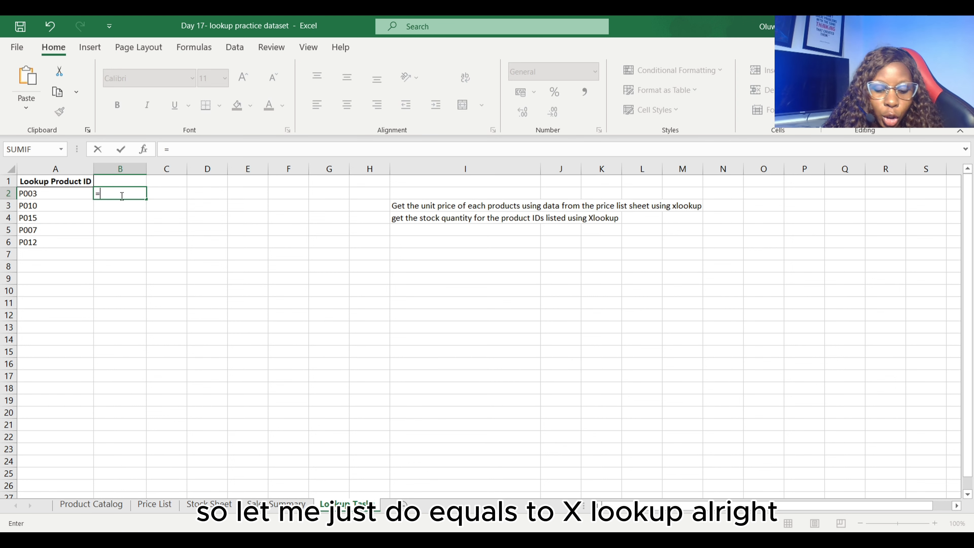
{"action": "type", "text": "xlook"}
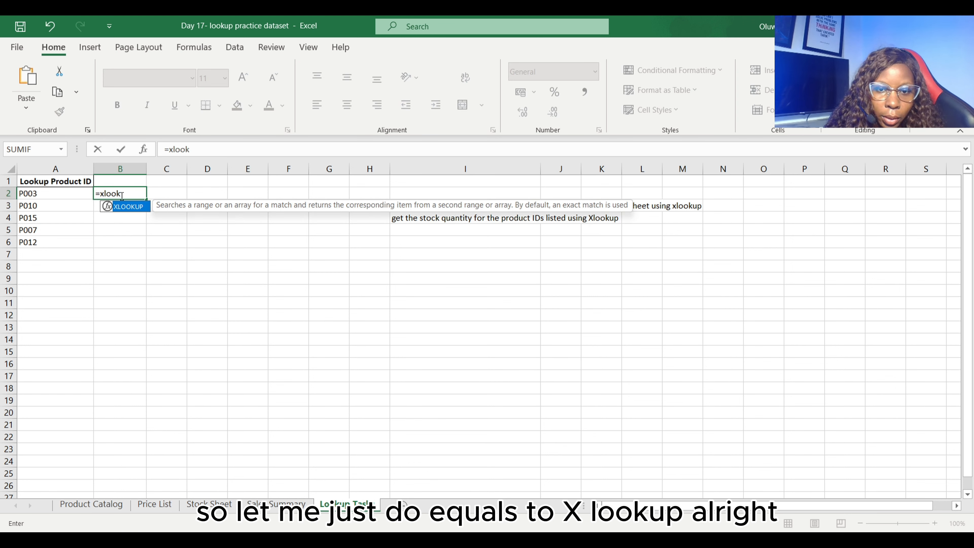
{"action": "key", "text": "Tab"}
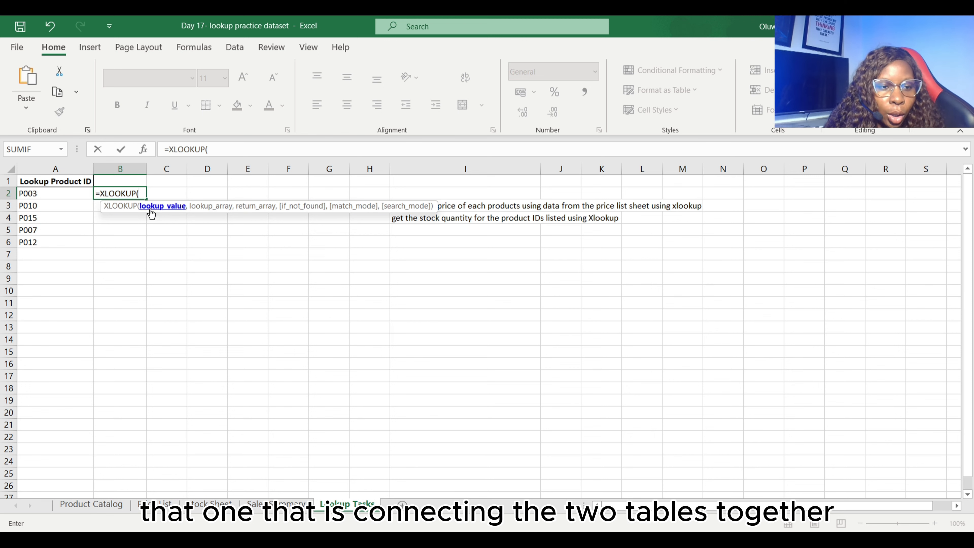
{"action": "left_click", "coordinate": [47, 168]}
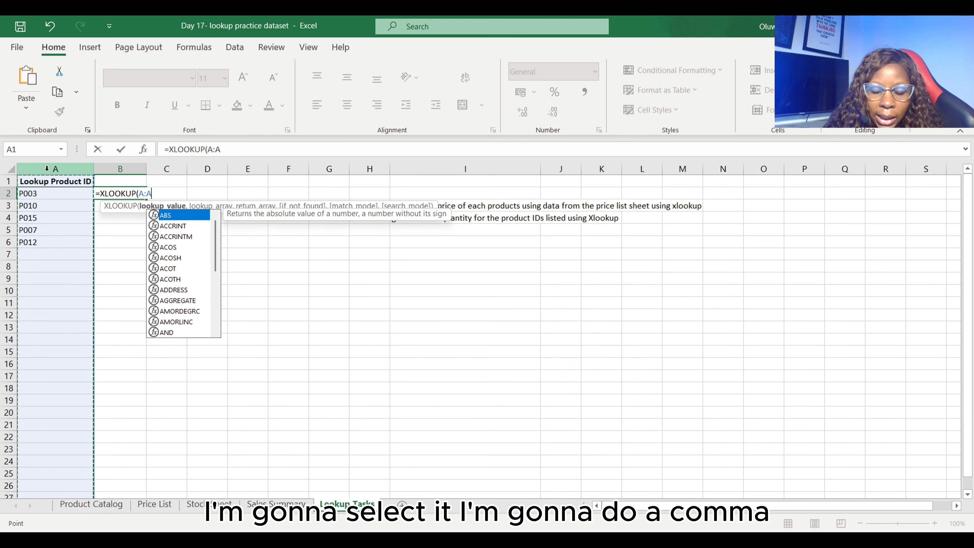
{"action": "type", "text": ","}
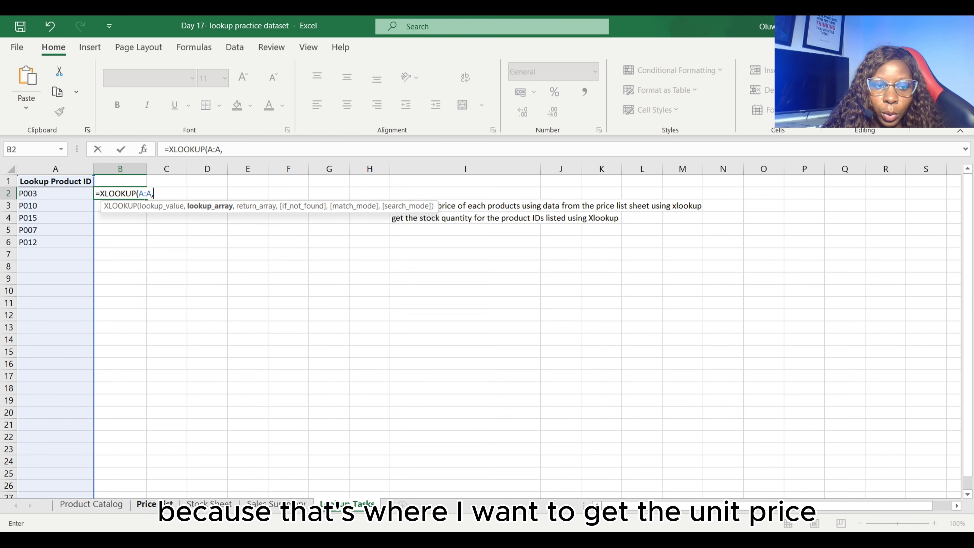
- Set the XLOOKUP's lookup array to column A and its return array to column C of the Price List sheet
{"action": "left_click", "coordinate": [154, 504]}
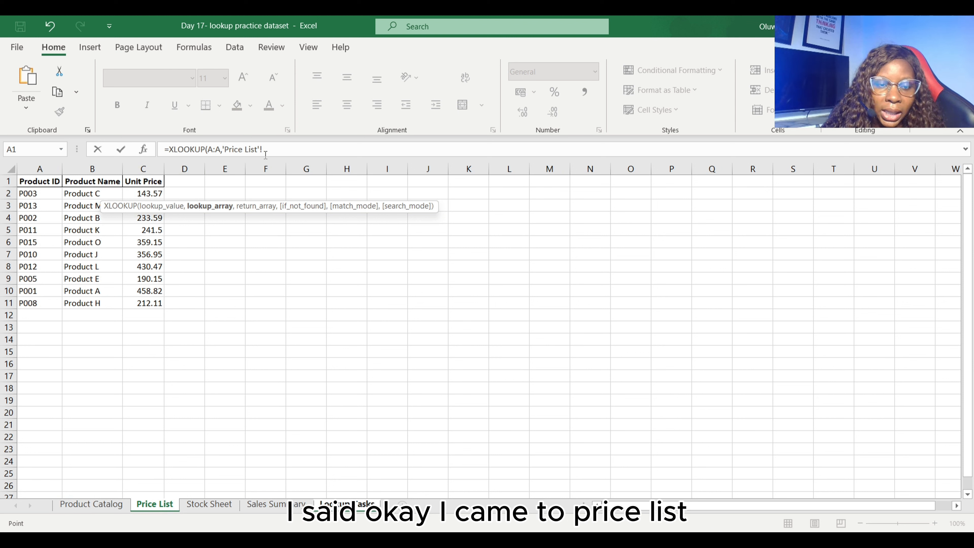
{"action": "left_click", "coordinate": [50, 161]}
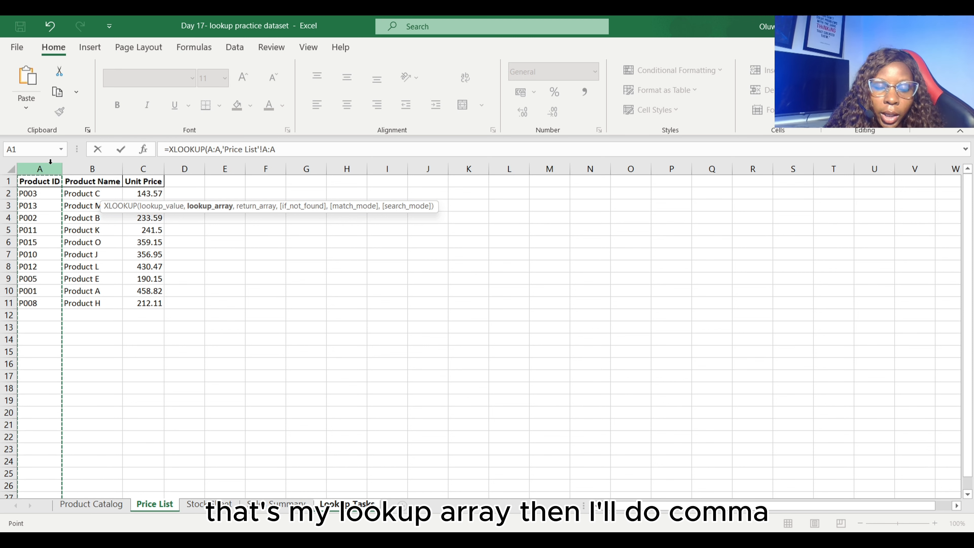
{"action": "type", "text": ","}
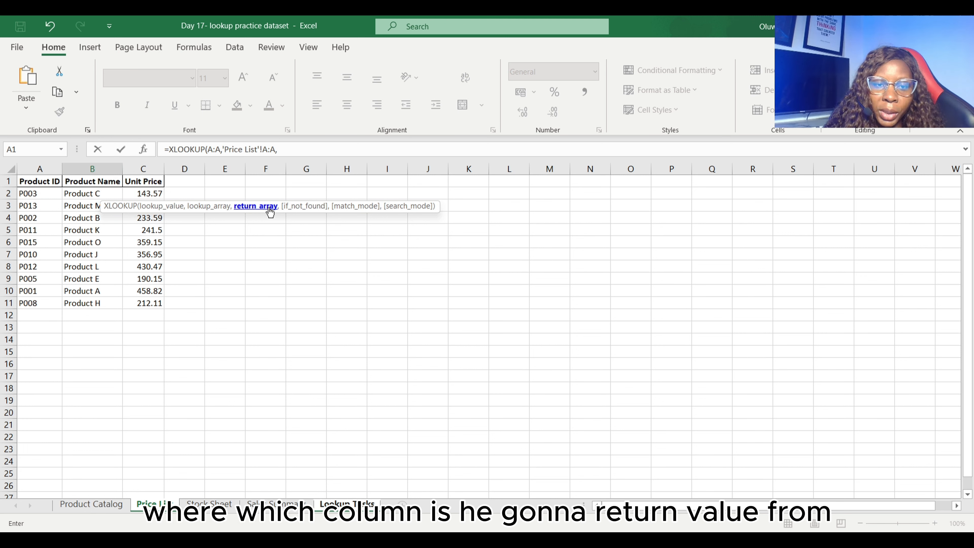
{"action": "left_click", "coordinate": [152, 170]}
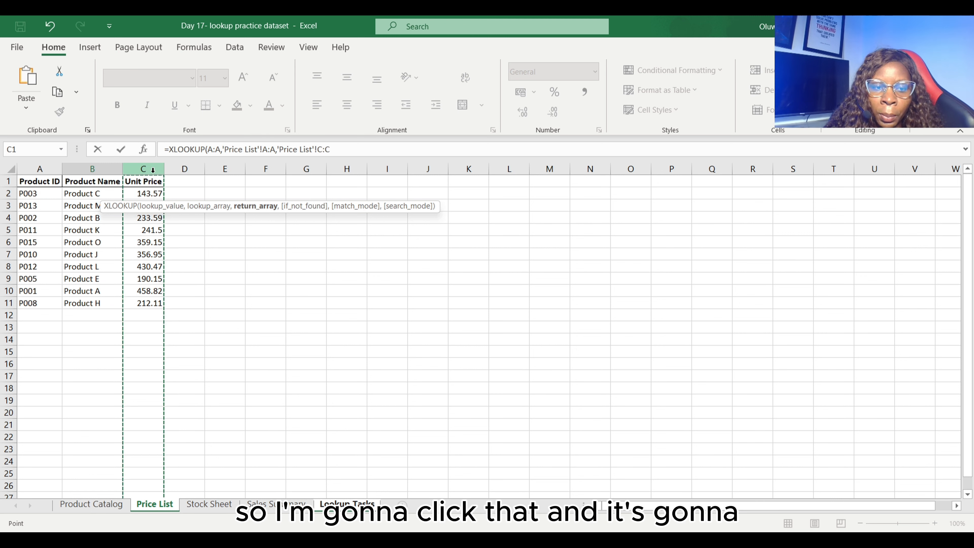
- Complete the unit price XLOOKUP with "Not Found" as the if-not-found text and accept the suggested @A:A version of the formula
{"action": "type", "text": ","}
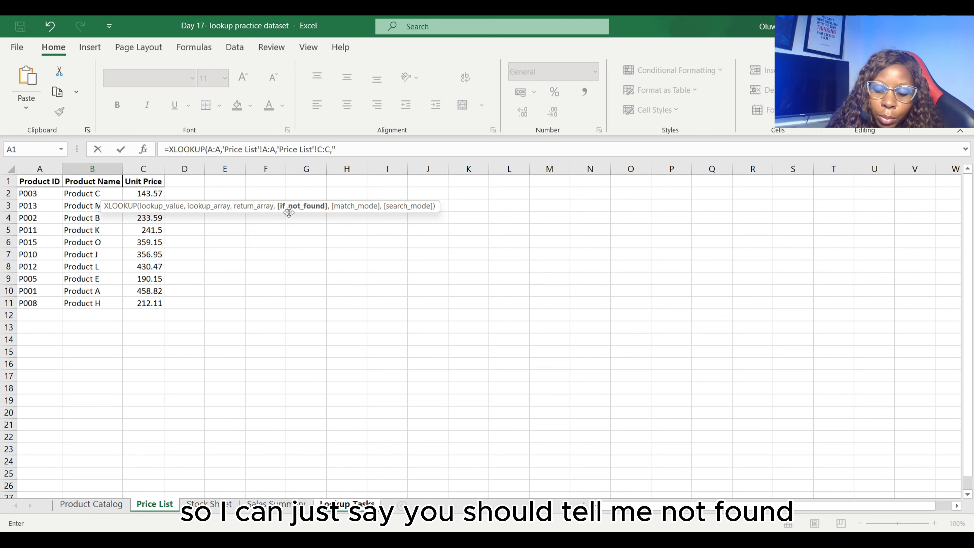
{"action": "type", "text": "t"}
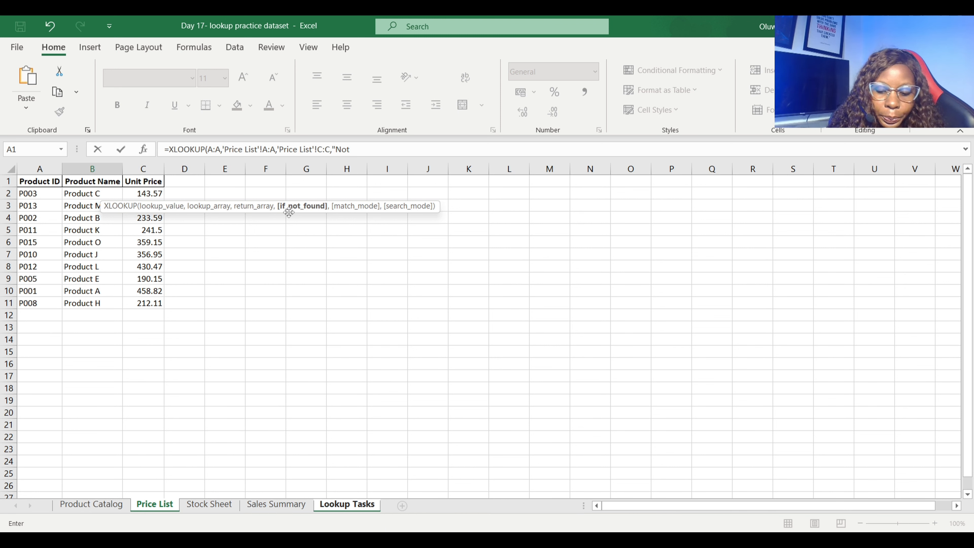
{"action": "type", "text": " Found"}
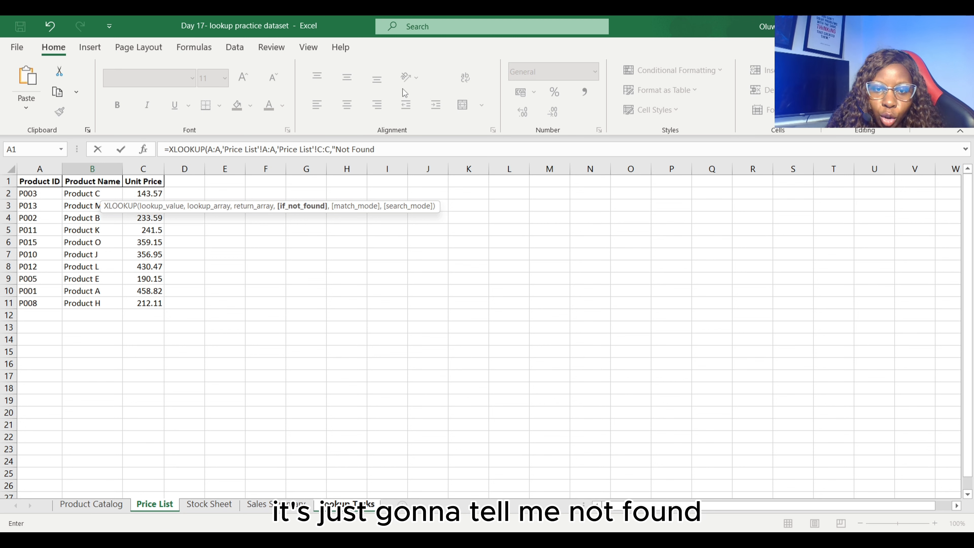
{"action": "type", "text": ")"}
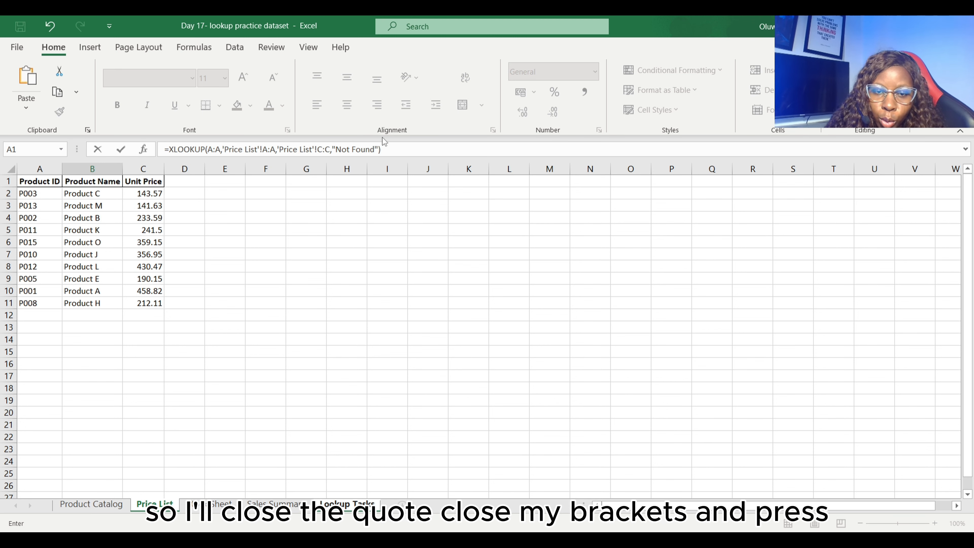
{"action": "key", "text": "Return"}
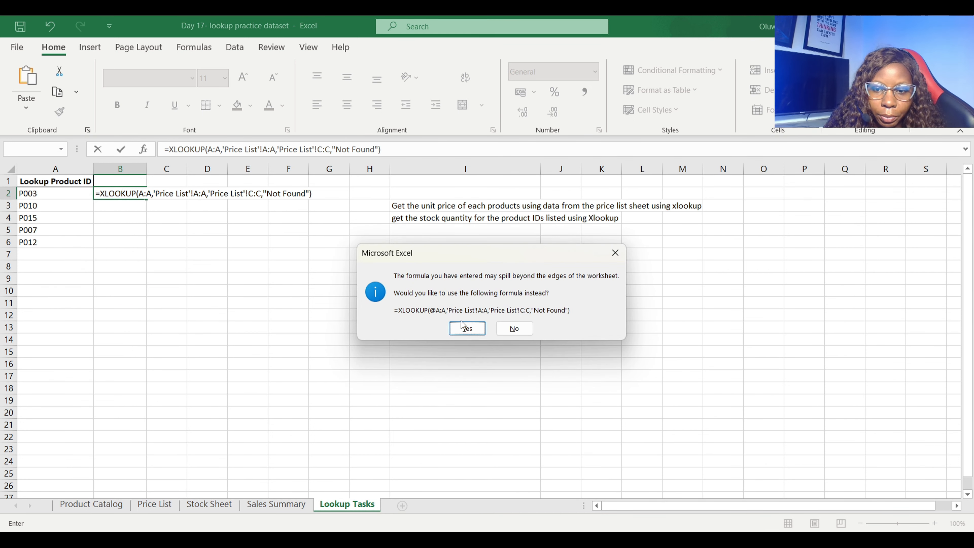
{"action": "left_click", "coordinate": [469, 329]}
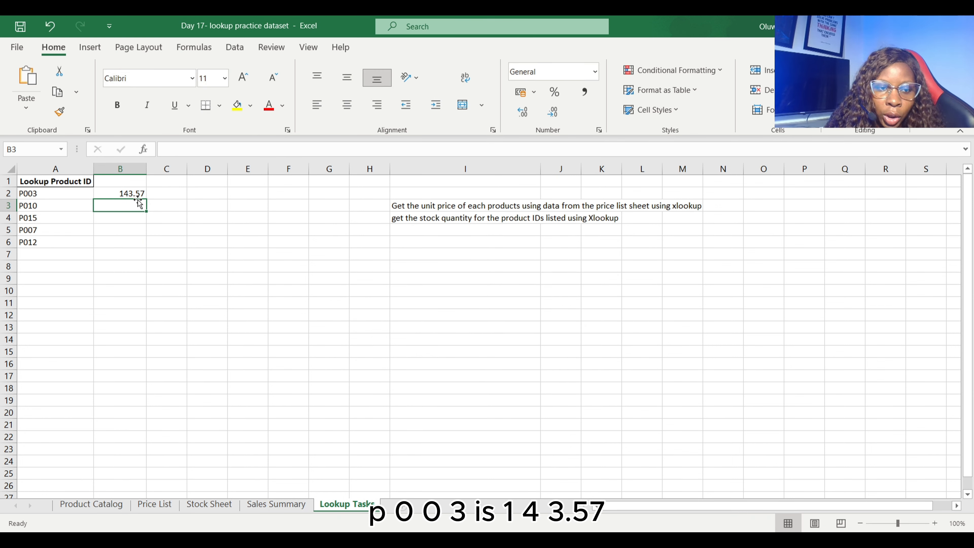
- Check the unit price of product P003 on the Price List sheet against the lookup result, returning to Lookup Tasks
{"action": "left_click", "coordinate": [155, 504]}
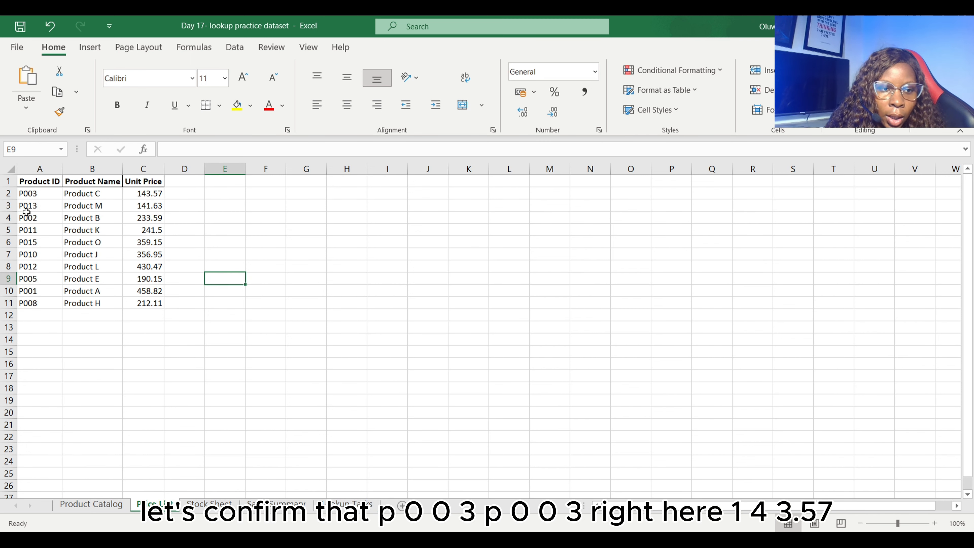
{"action": "left_click", "coordinate": [4, 194]}
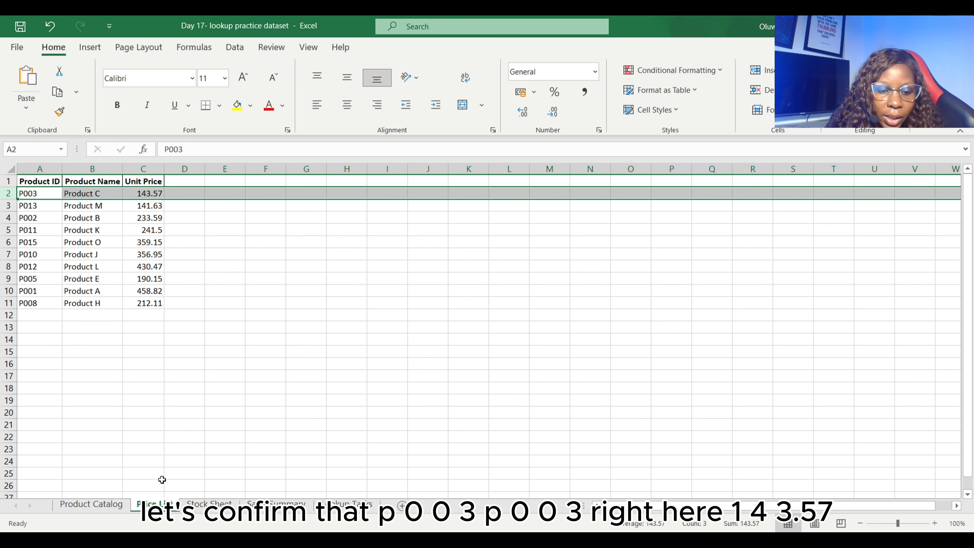
{"action": "left_click", "coordinate": [337, 504]}
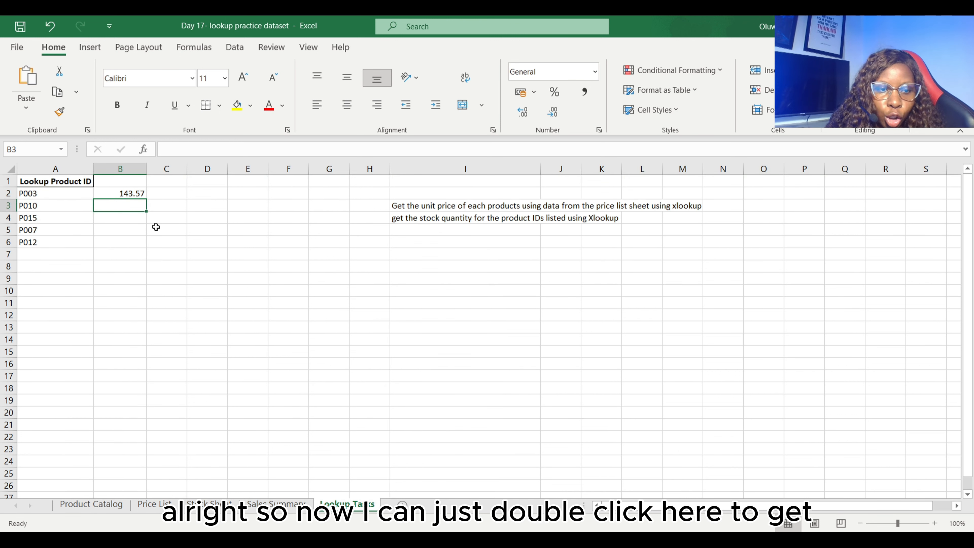
- Copy the XLOOKUP formula from cell B2 of the Lookup Tasks sheet down to B6
{"action": "left_click", "coordinate": [130, 193]}
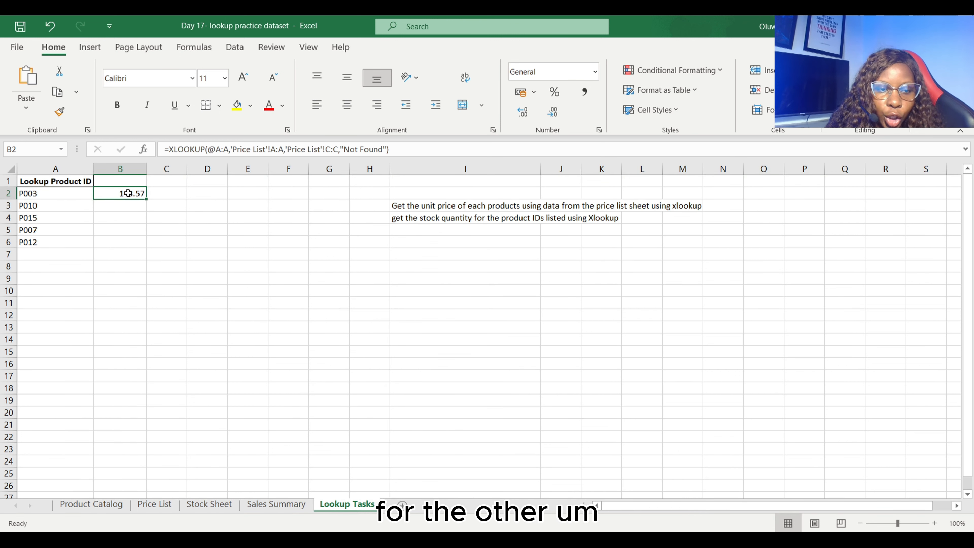
{"action": "double_click", "coordinate": [150, 199]}
{"action": "left_click", "coordinate": [134, 279]}
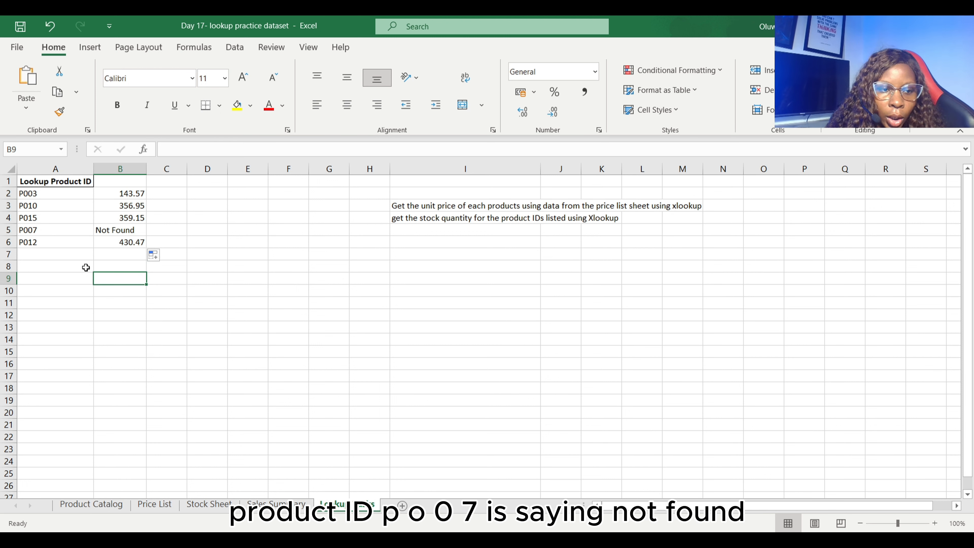
- Check whether product P007 is listed on the Price List sheet and return to the Lookup Tasks sheet
{"action": "left_click", "coordinate": [9, 230]}
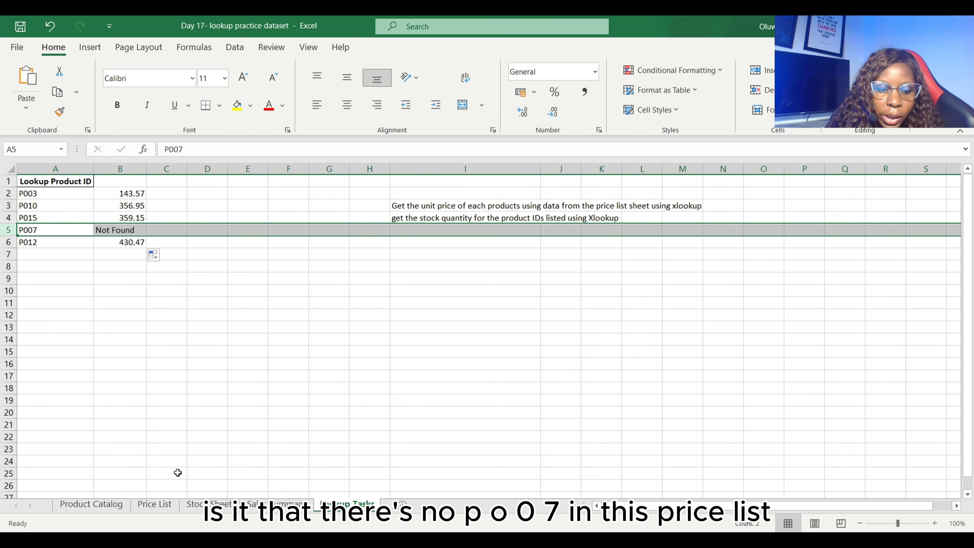
{"action": "left_click", "coordinate": [154, 503]}
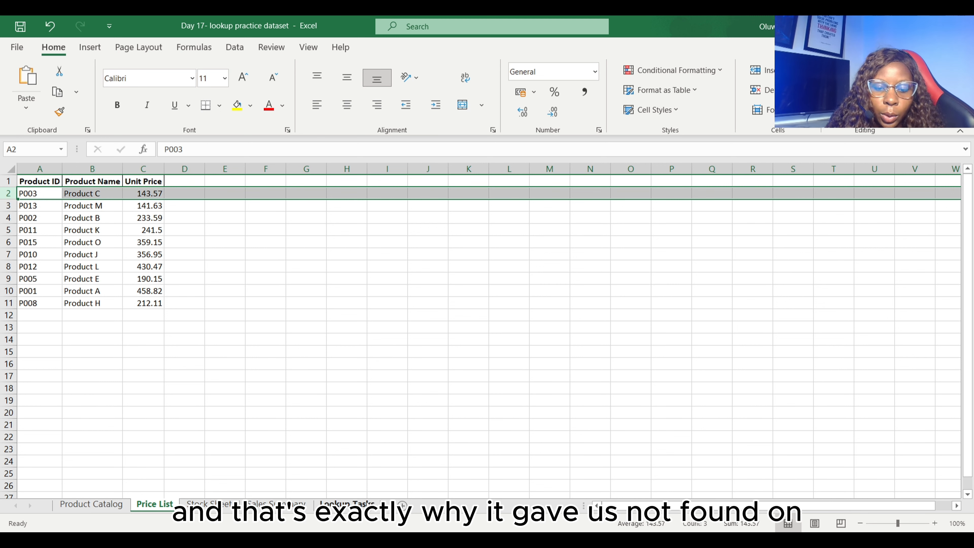
{"action": "left_click", "coordinate": [361, 504]}
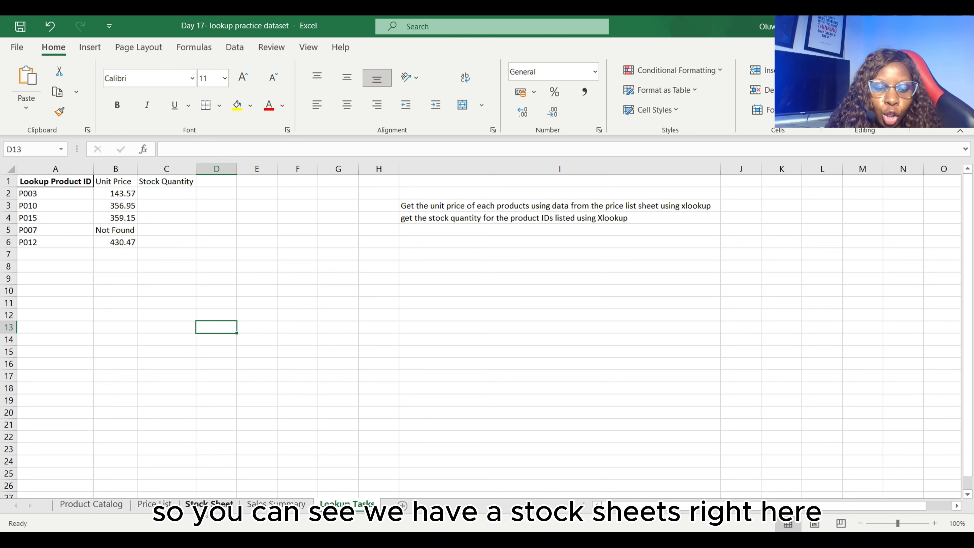
- Review the Stock Sheet's columns and begin an XLOOKUP in cell C2 of Lookup Tasks with column A as the lookup value
{"action": "left_click", "coordinate": [206, 513]}
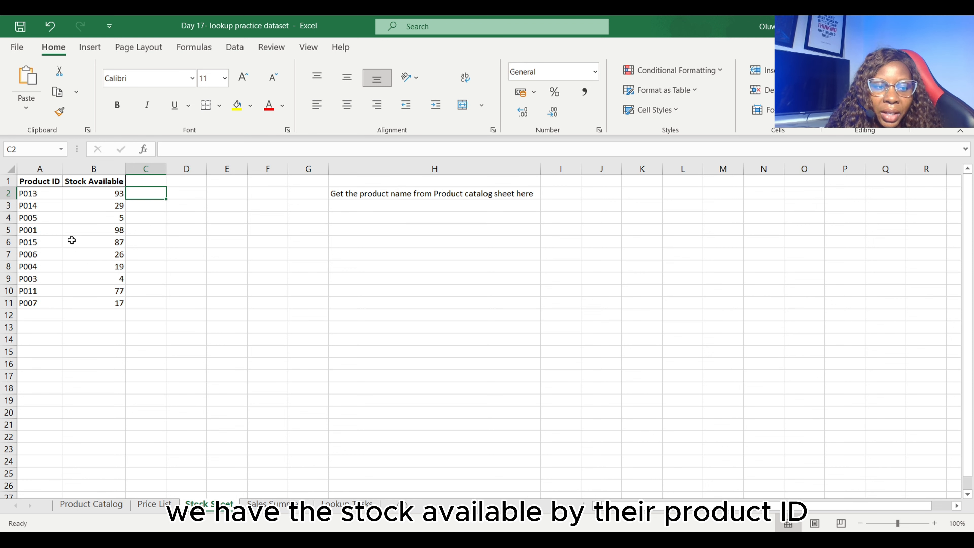
{"action": "left_click", "coordinate": [349, 507]}
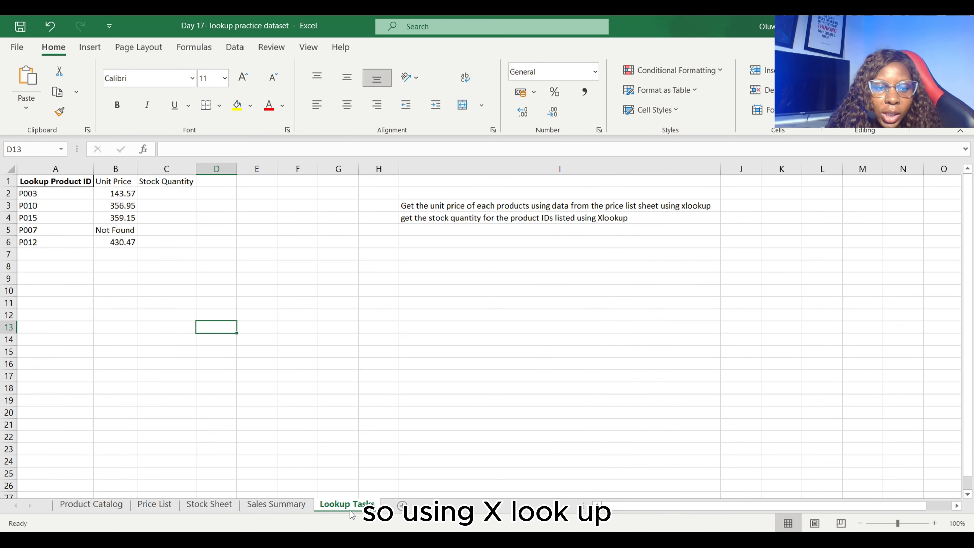
{"action": "left_click", "coordinate": [150, 195]}
{"action": "type", "text": "=xlo"}
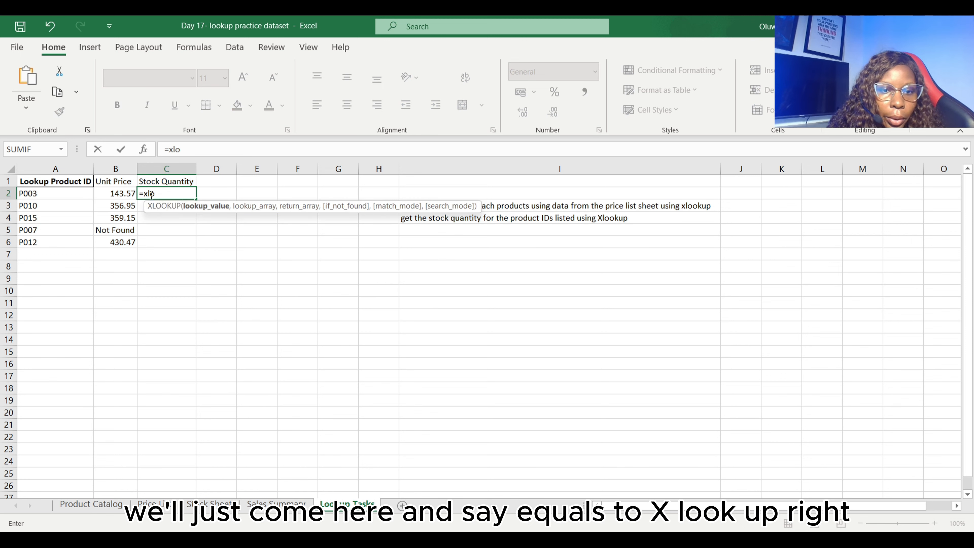
{"action": "key", "text": "Tab"}
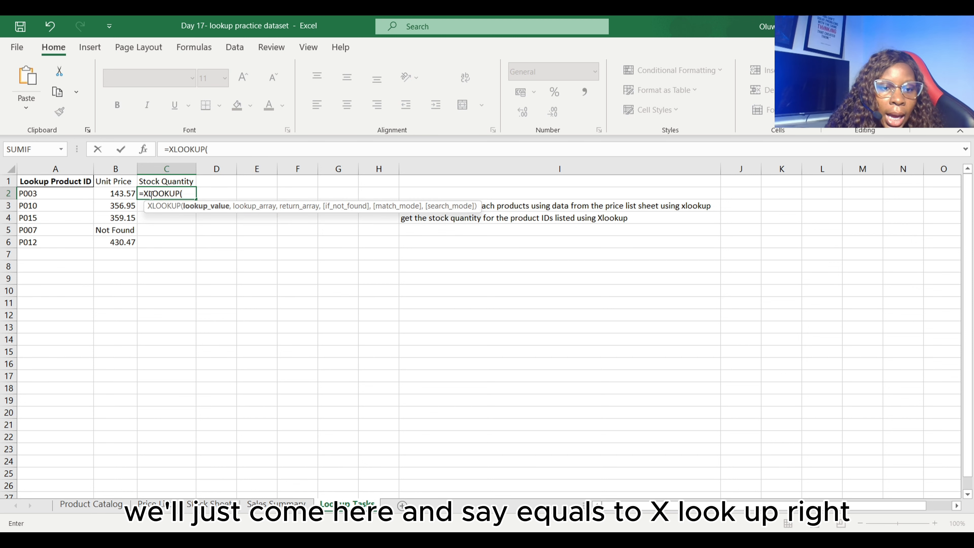
{"action": "left_click", "coordinate": [69, 167]}
{"action": "type", "text": ","}
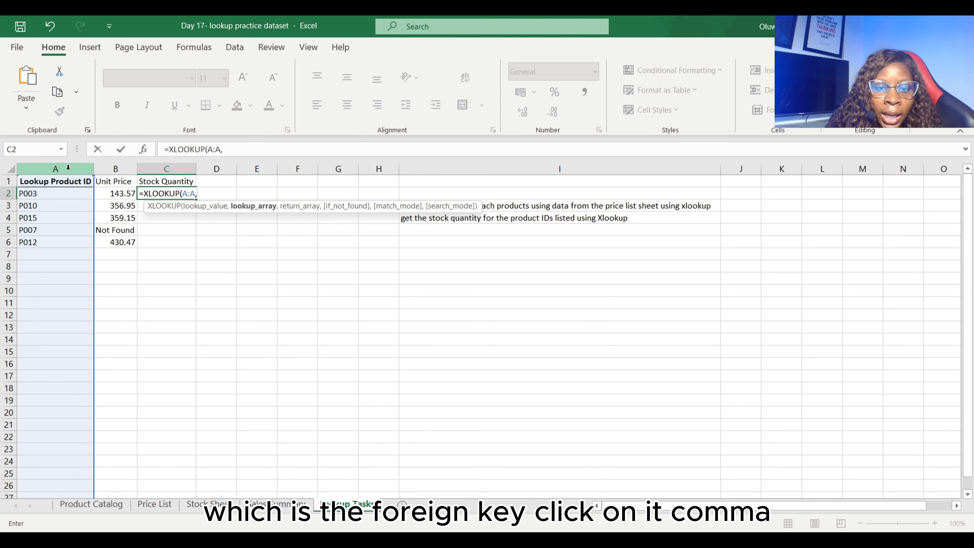
- Set the stock quantity XLOOKUP's lookup array to column A and return array to column B of the Stock Sheet
{"action": "left_click", "coordinate": [209, 504]}
{"action": "left_click", "coordinate": [40, 169]}
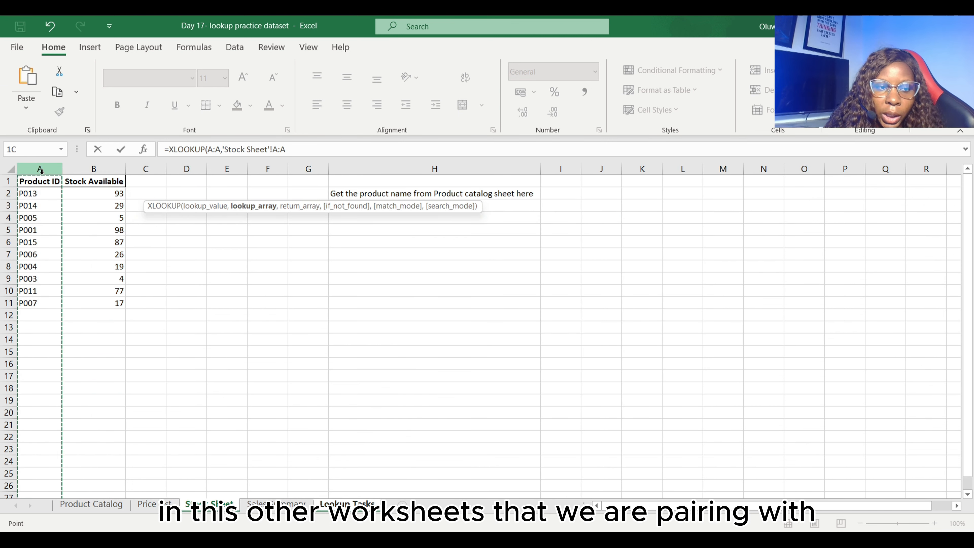
{"action": "type", "text": ","}
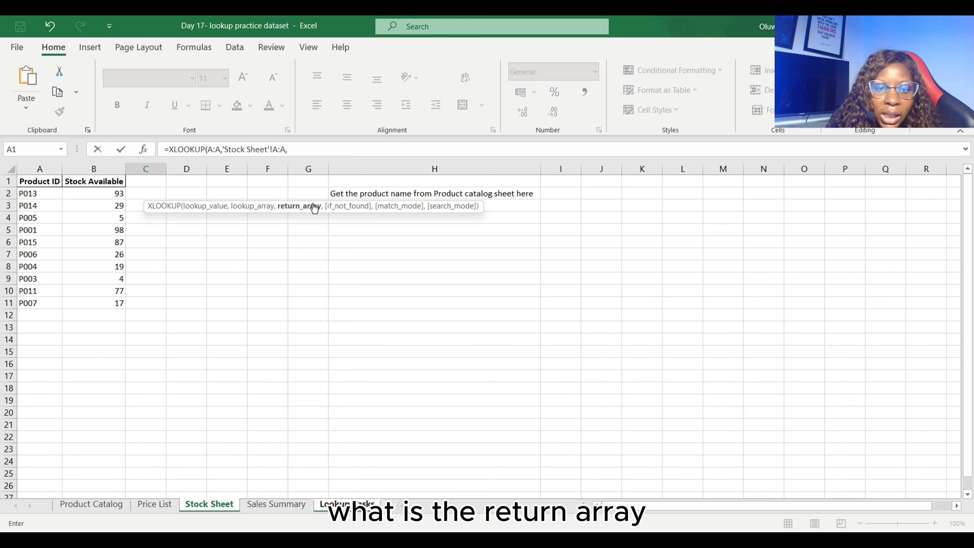
{"action": "left_click", "coordinate": [106, 165]}
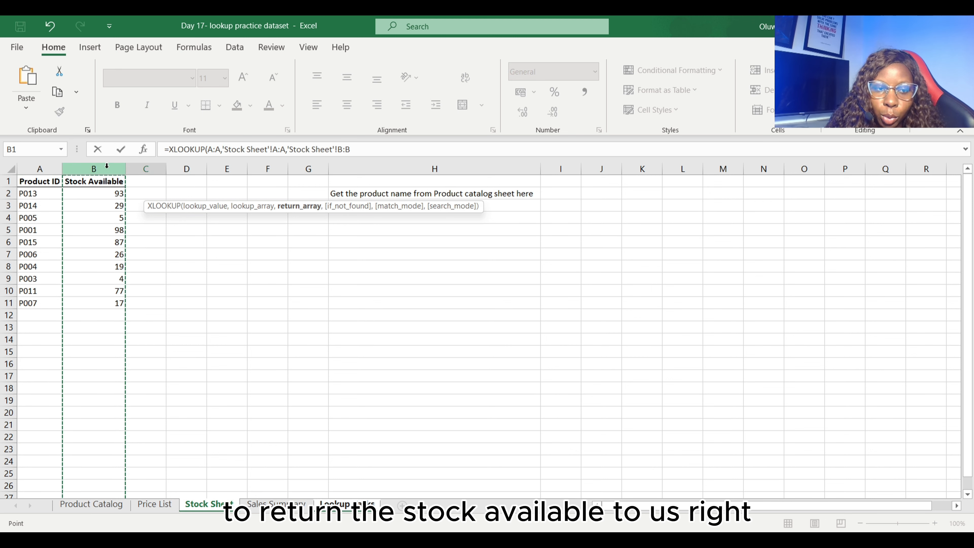
- Complete the stock quantity XLOOKUP in C2 with "Stock Unavailable" as the if-not-found text and enter the formula
{"action": "type", "text": ","}
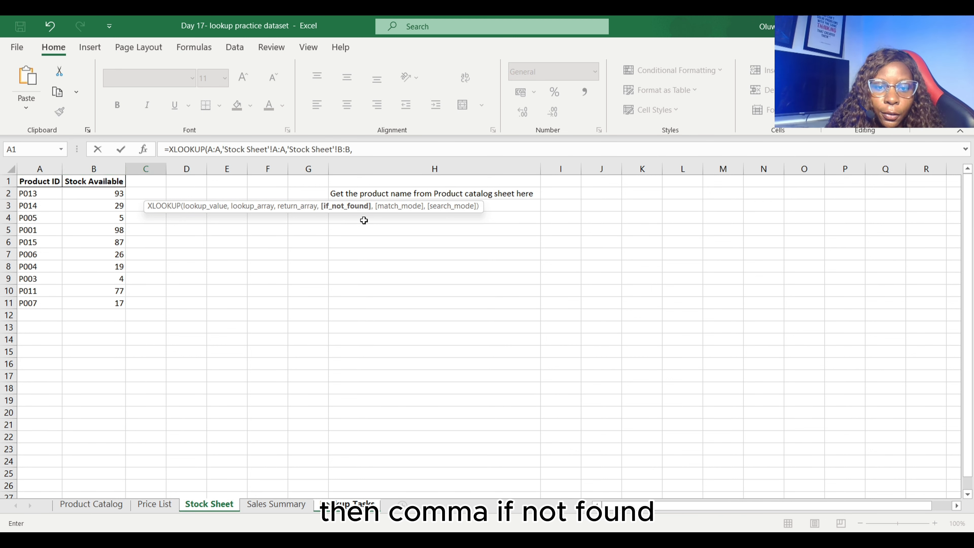
{"action": "type", "text": "\""}
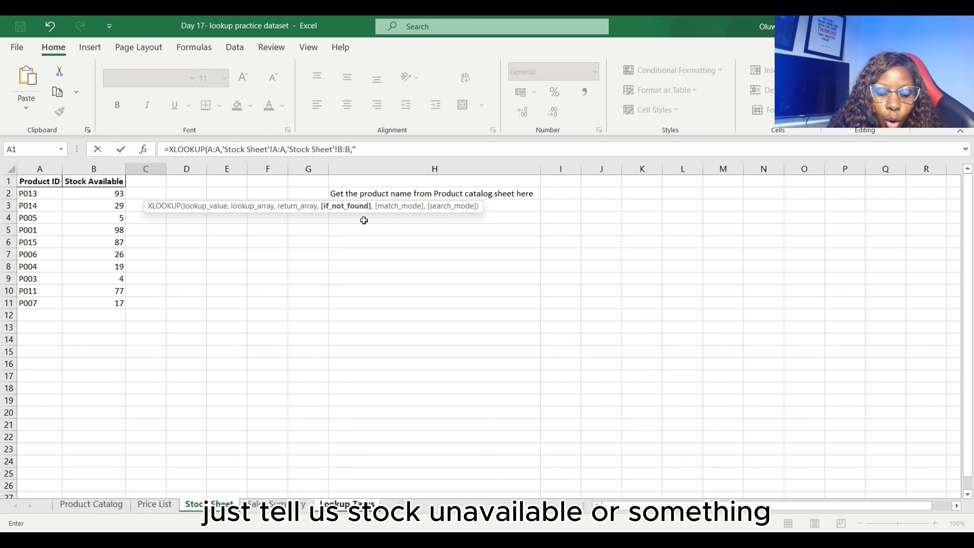
{"action": "type", "text": "Stock Unavailable\""}
{"action": "type", "text": ")"}
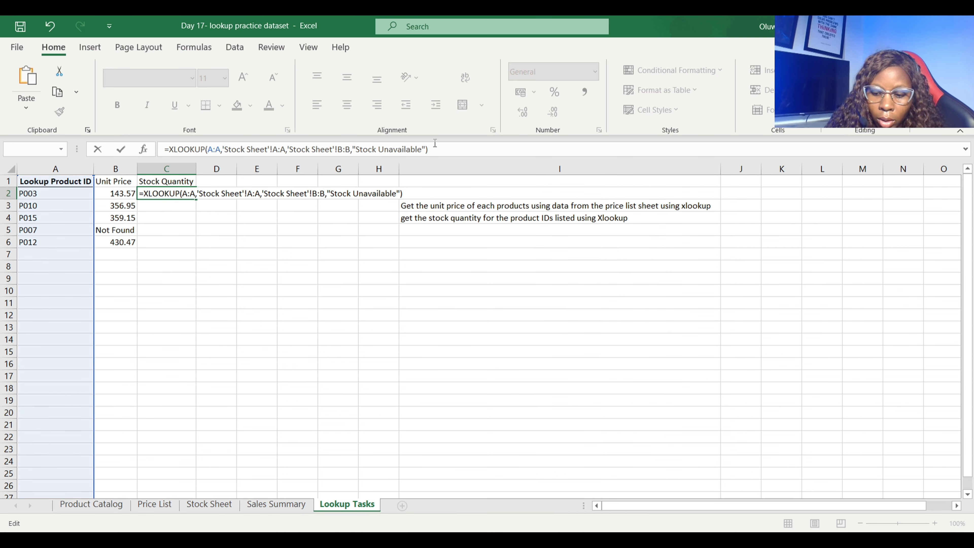
{"action": "key", "text": "Return"}
{"action": "key", "text": "Return"}
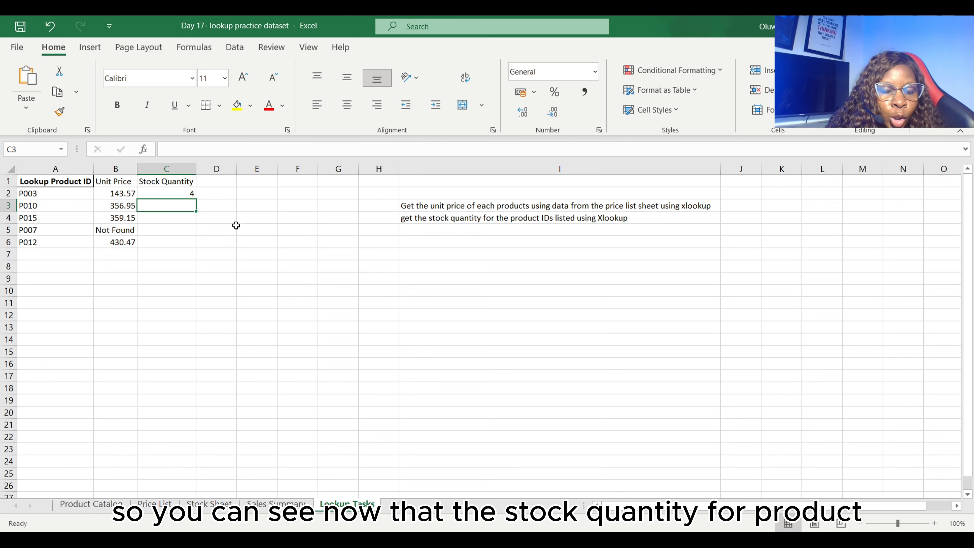
- Fill the stock quantity XLOOKUP from C2 down to C6 and check the results against the Stock Sheet before returning to Lookup Tasks
{"action": "left_click", "coordinate": [187, 193]}
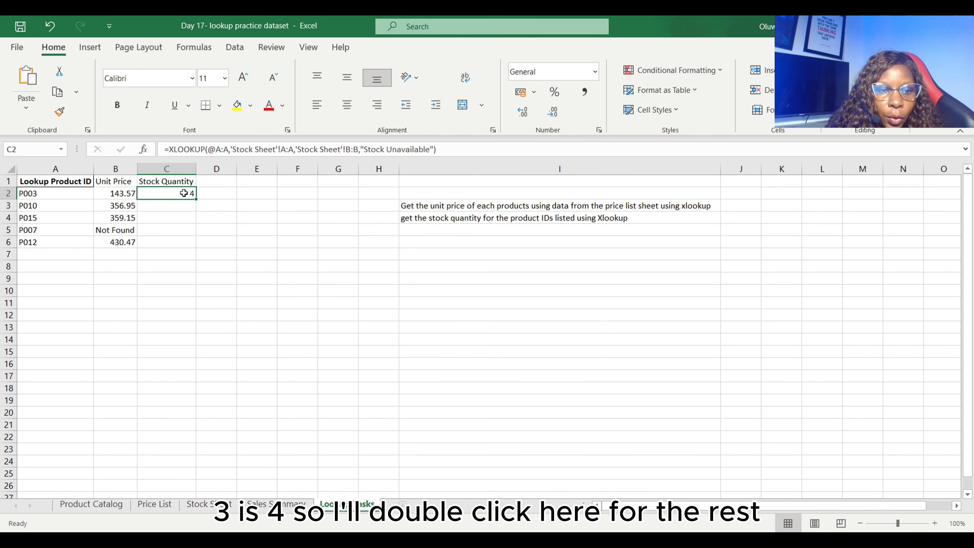
{"action": "double_click", "coordinate": [197, 200]}
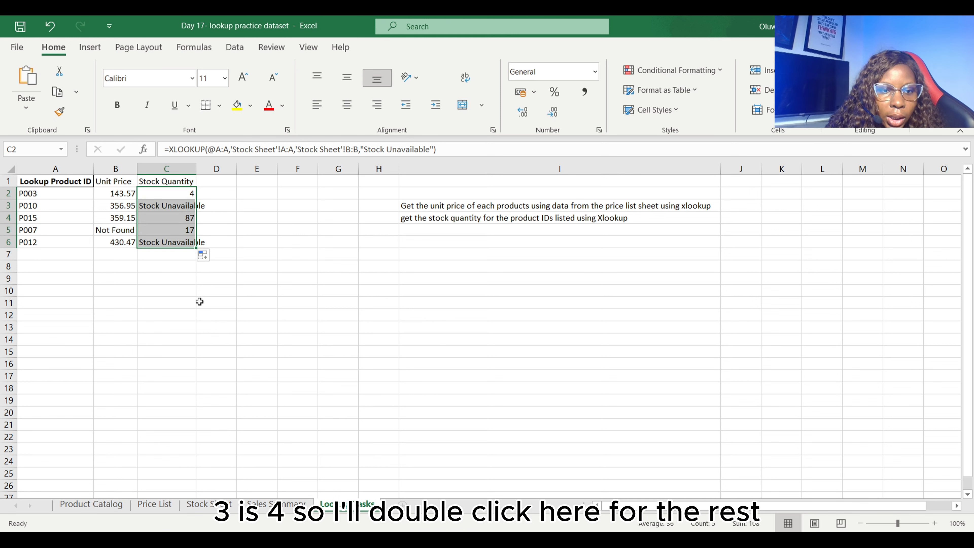
{"action": "left_click", "coordinate": [209, 302]}
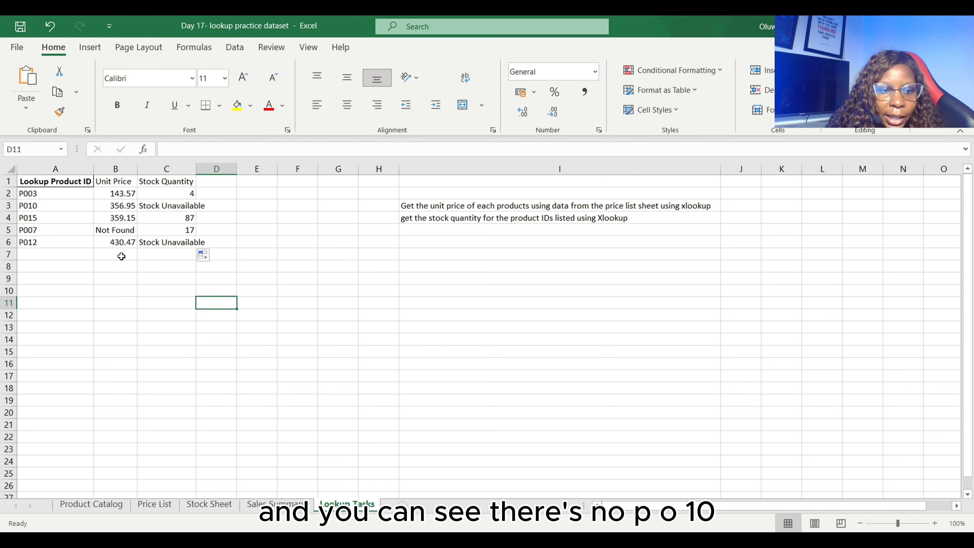
{"action": "left_click", "coordinate": [210, 505]}
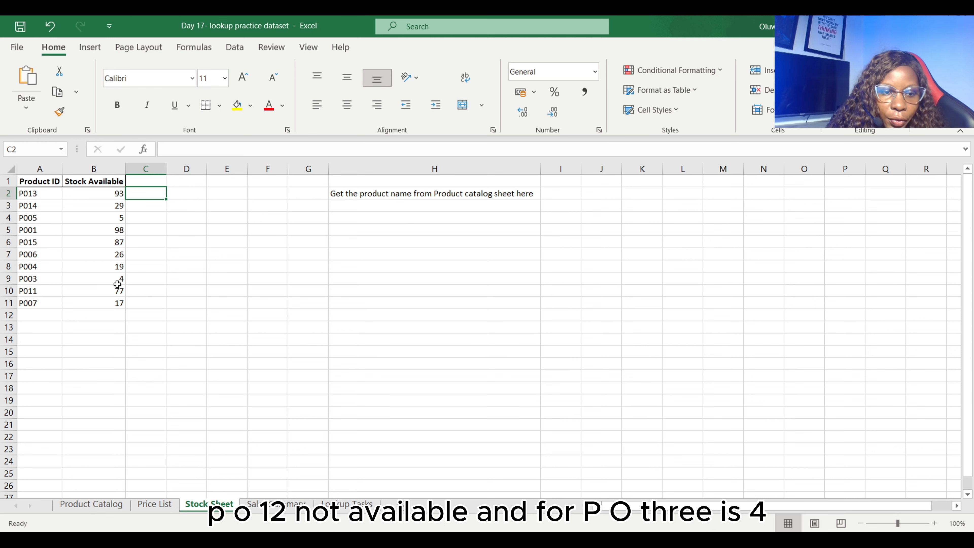
{"action": "left_click", "coordinate": [361, 503]}
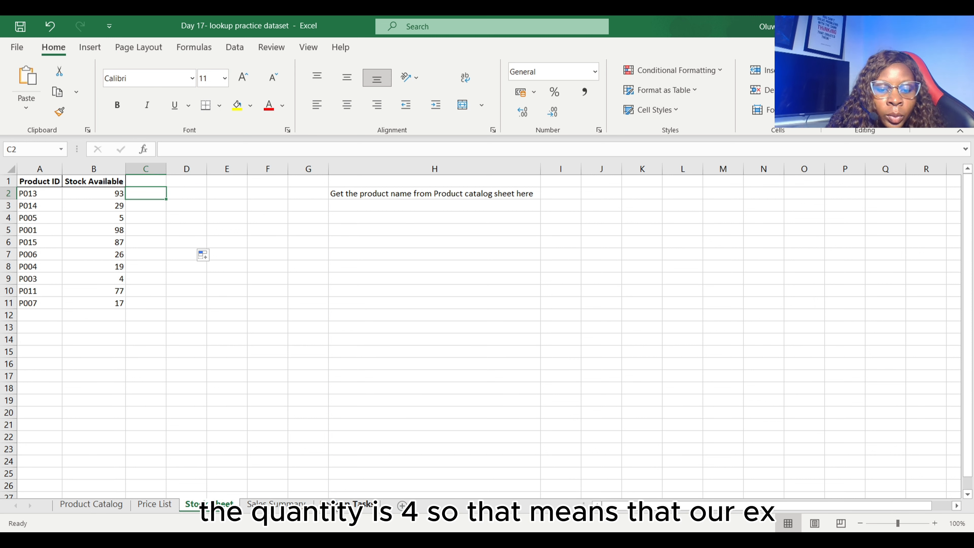
- Autofit all column widths on the Lookup Tasks sheet to their contents and deselect the sheet
{"action": "left_click", "coordinate": [11, 169]}
{"action": "double_click", "coordinate": [93, 168]}
{"action": "left_click", "coordinate": [431, 302]}
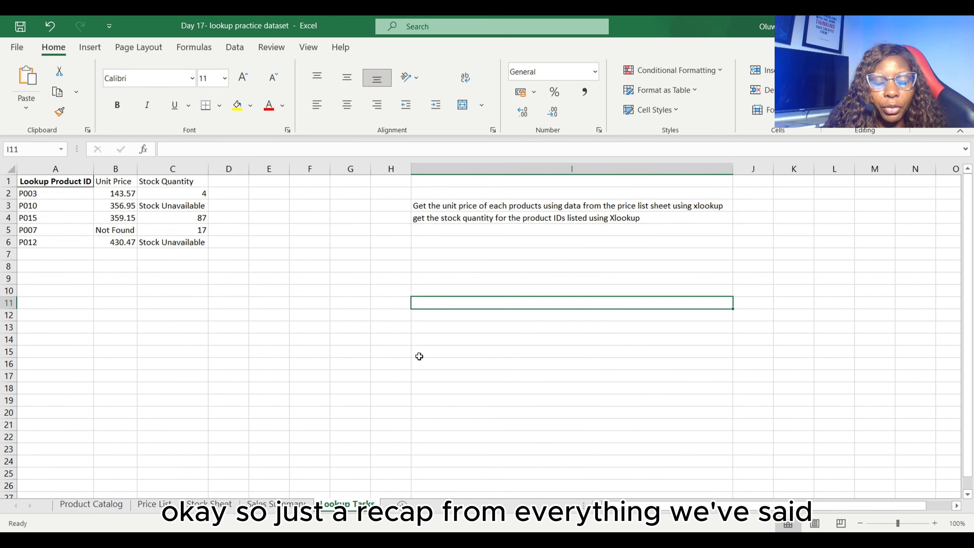